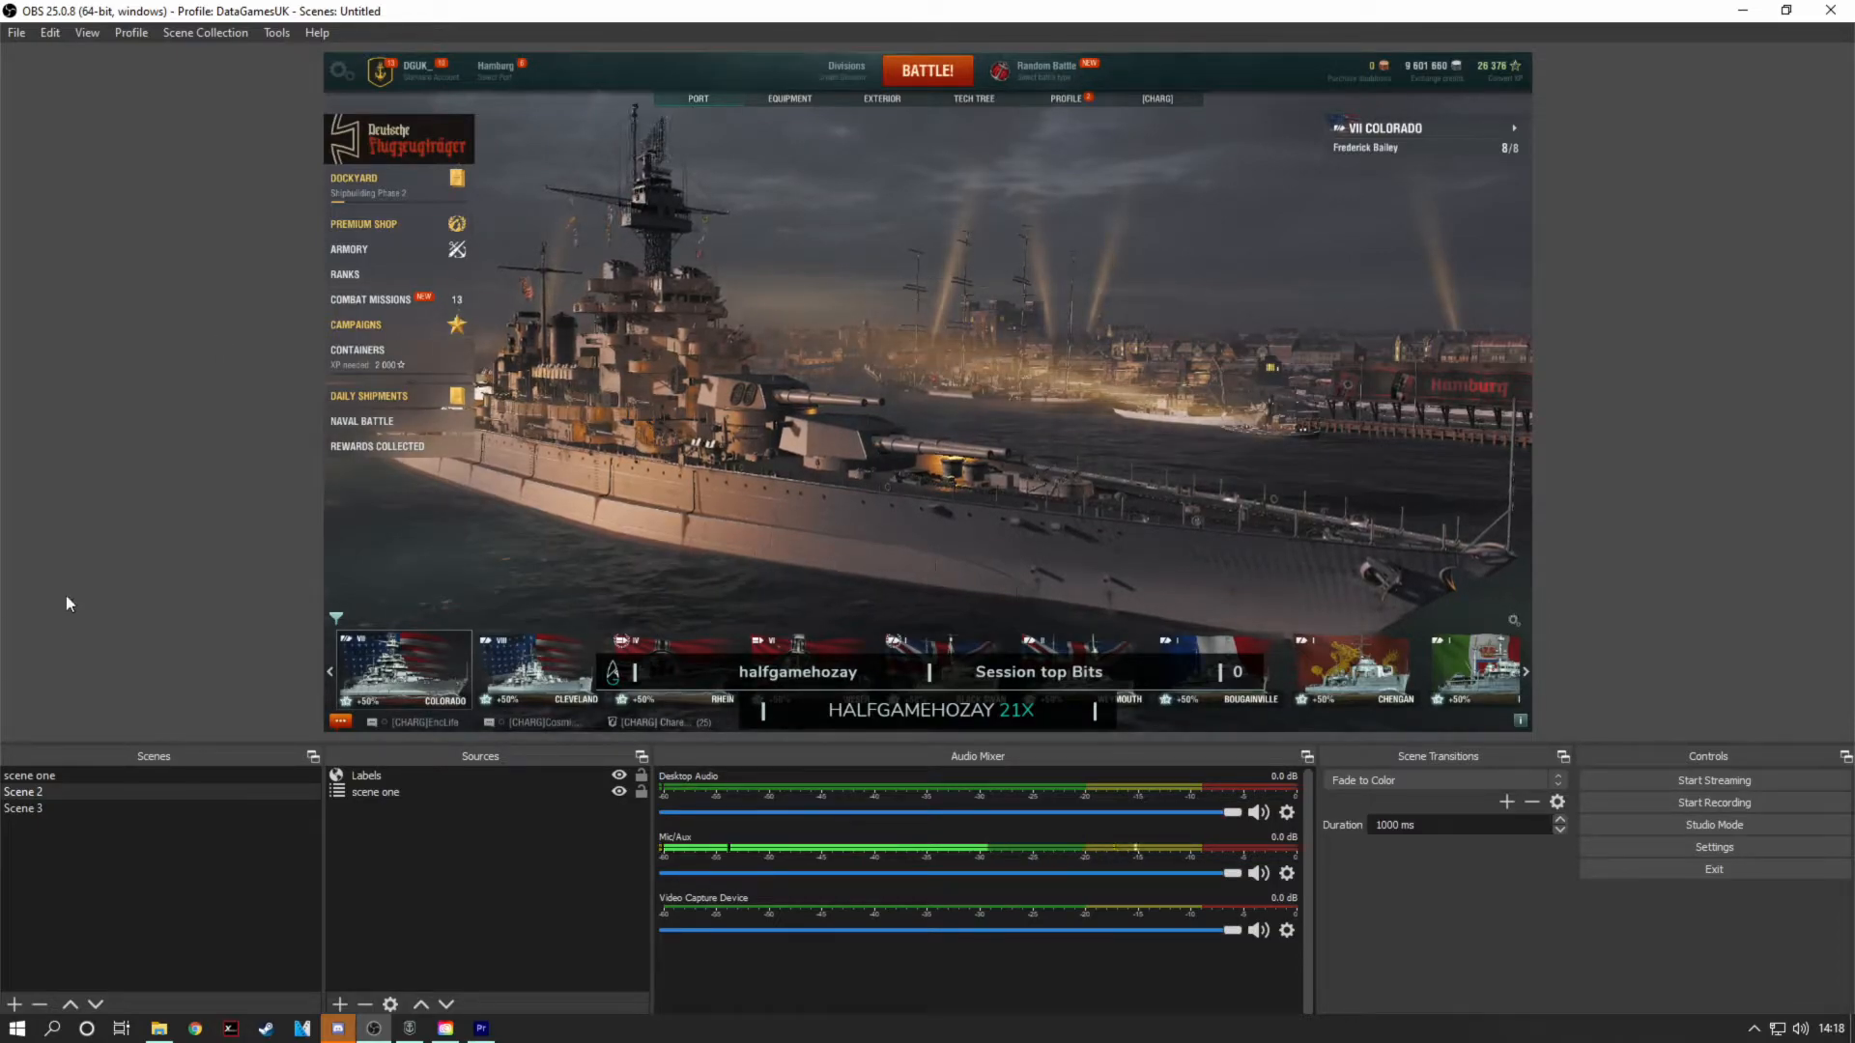
# Step: Add a new Image source named webcamB to Scene 2
pyautogui.click(343, 1007)
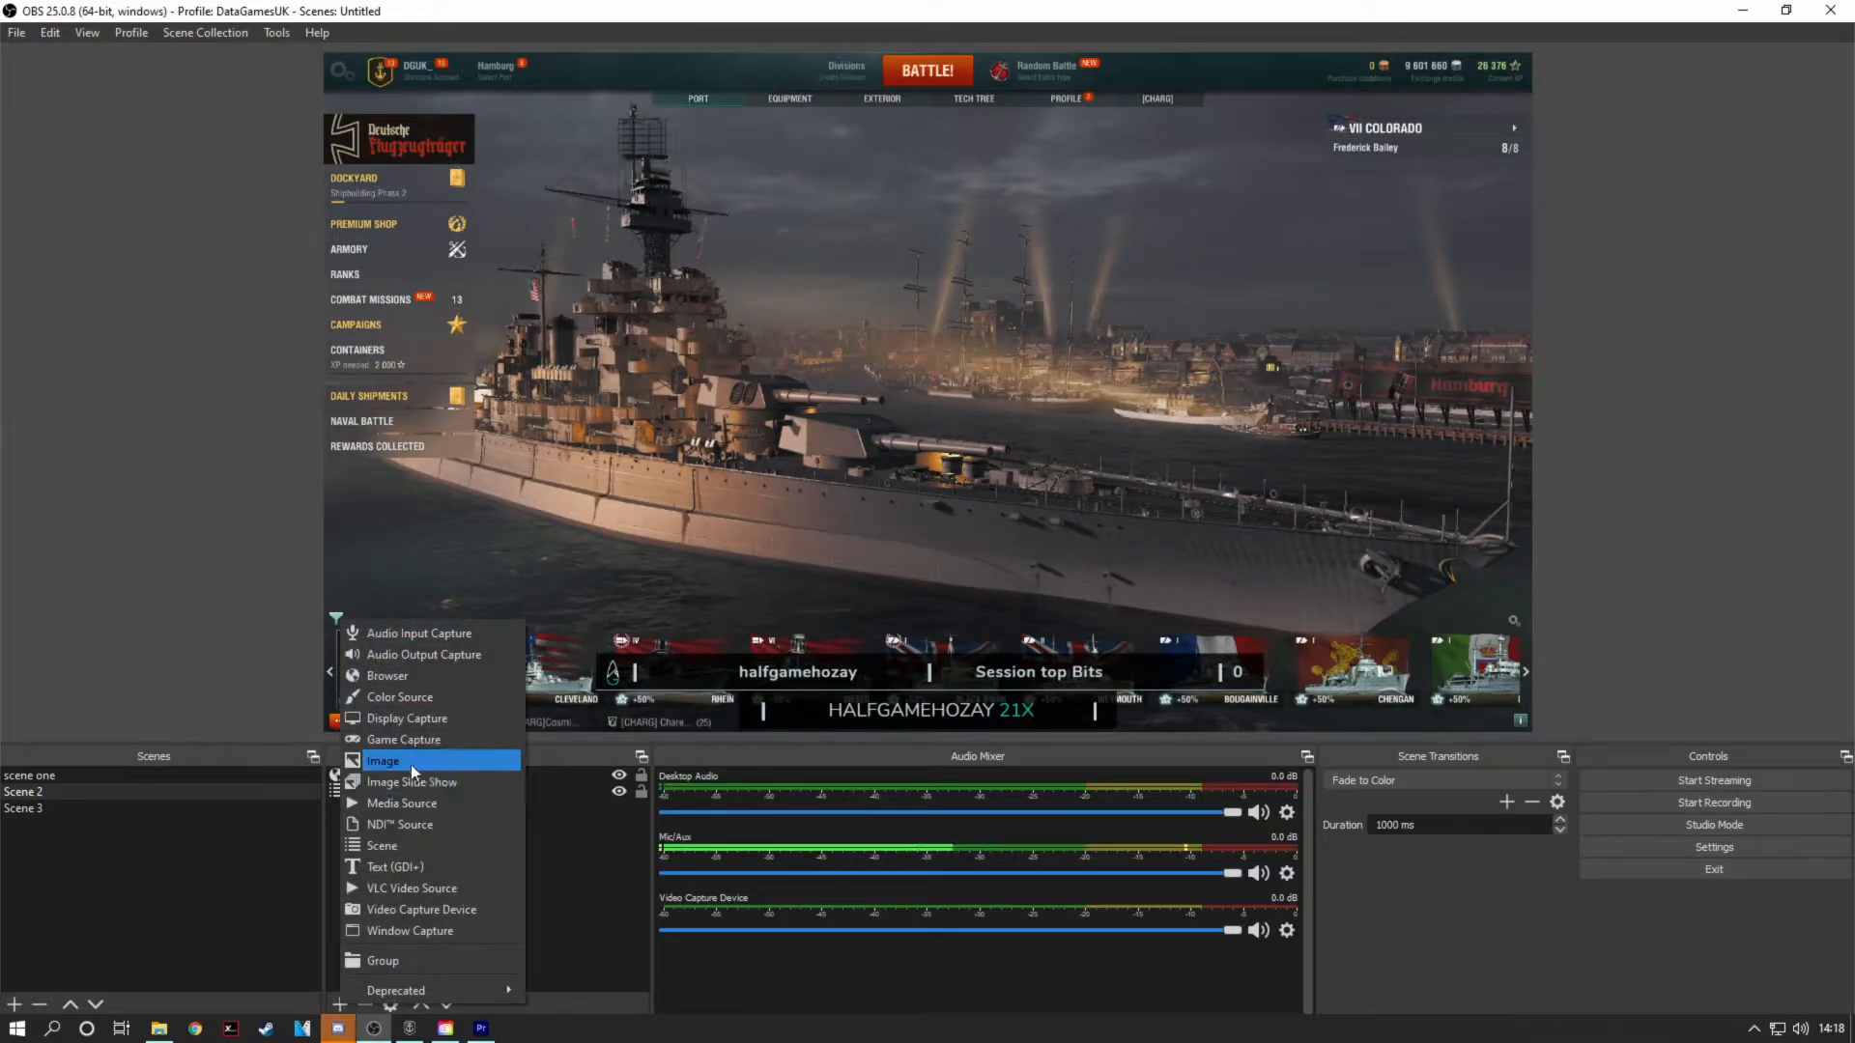
pyautogui.click(599, 890)
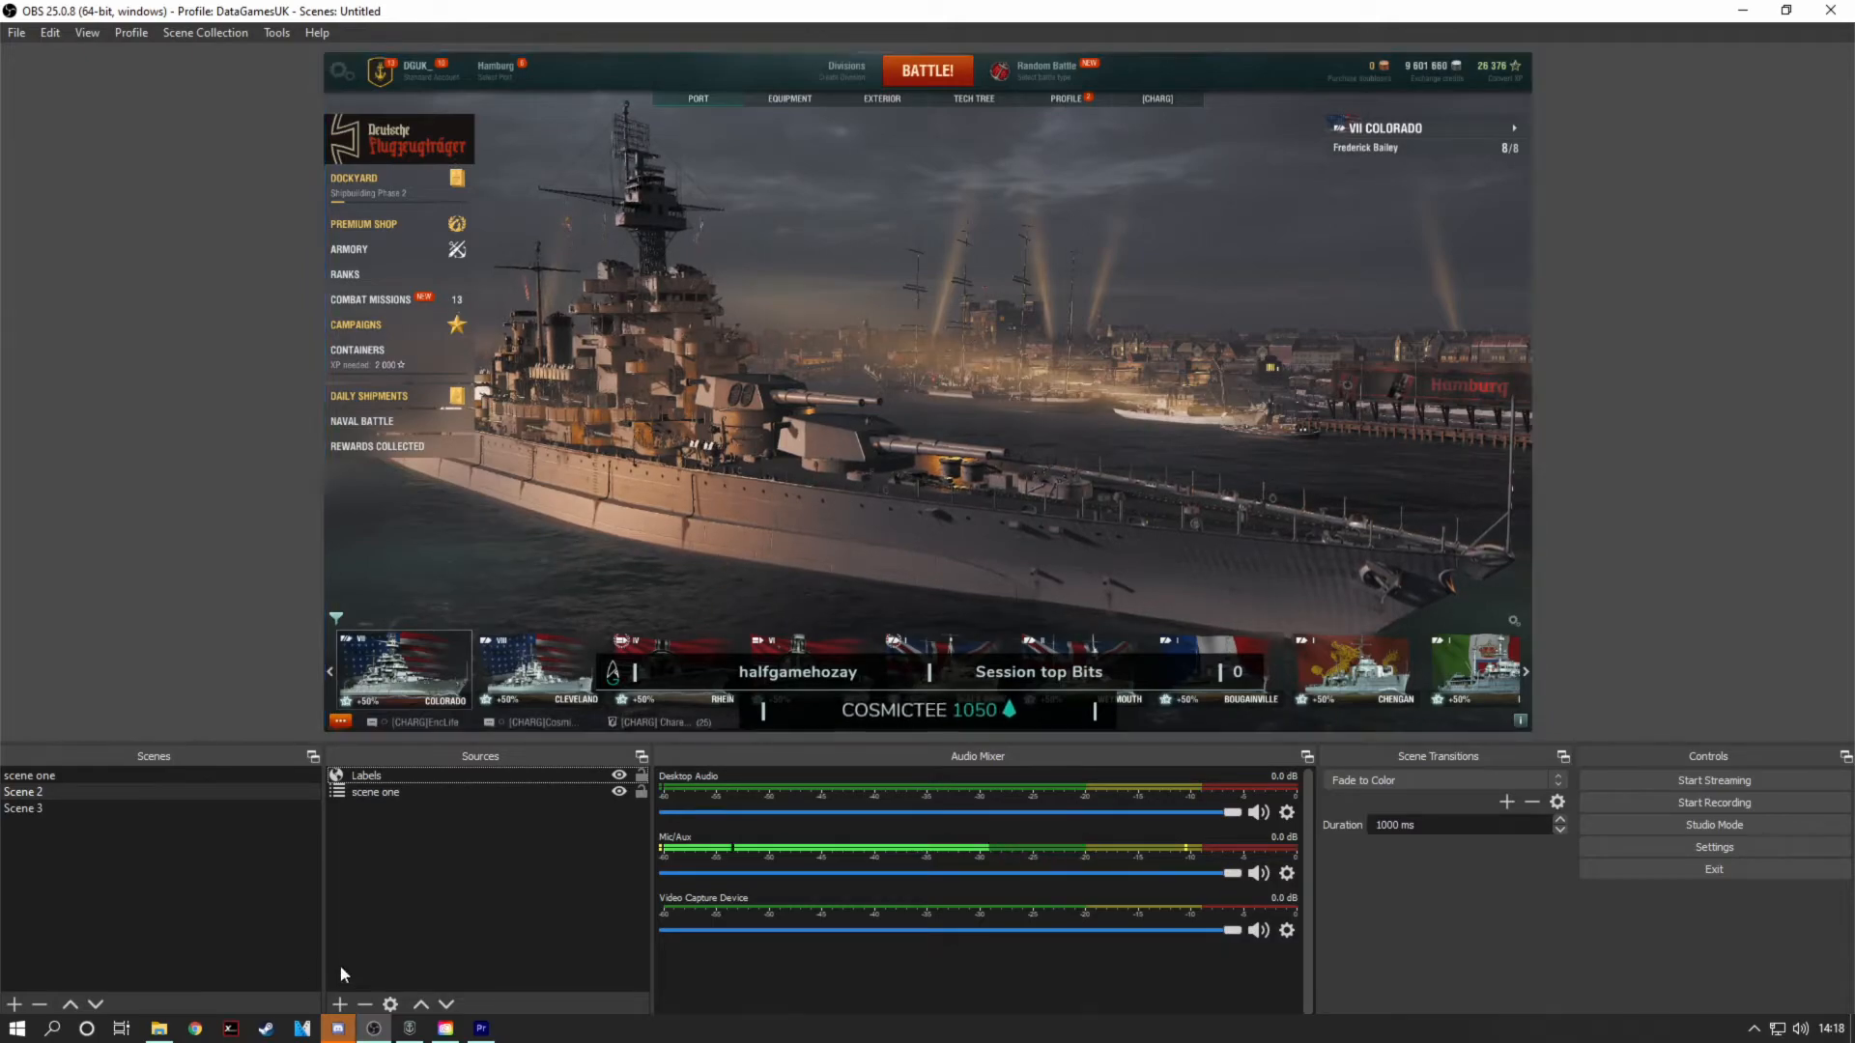
pyautogui.click(340, 1007)
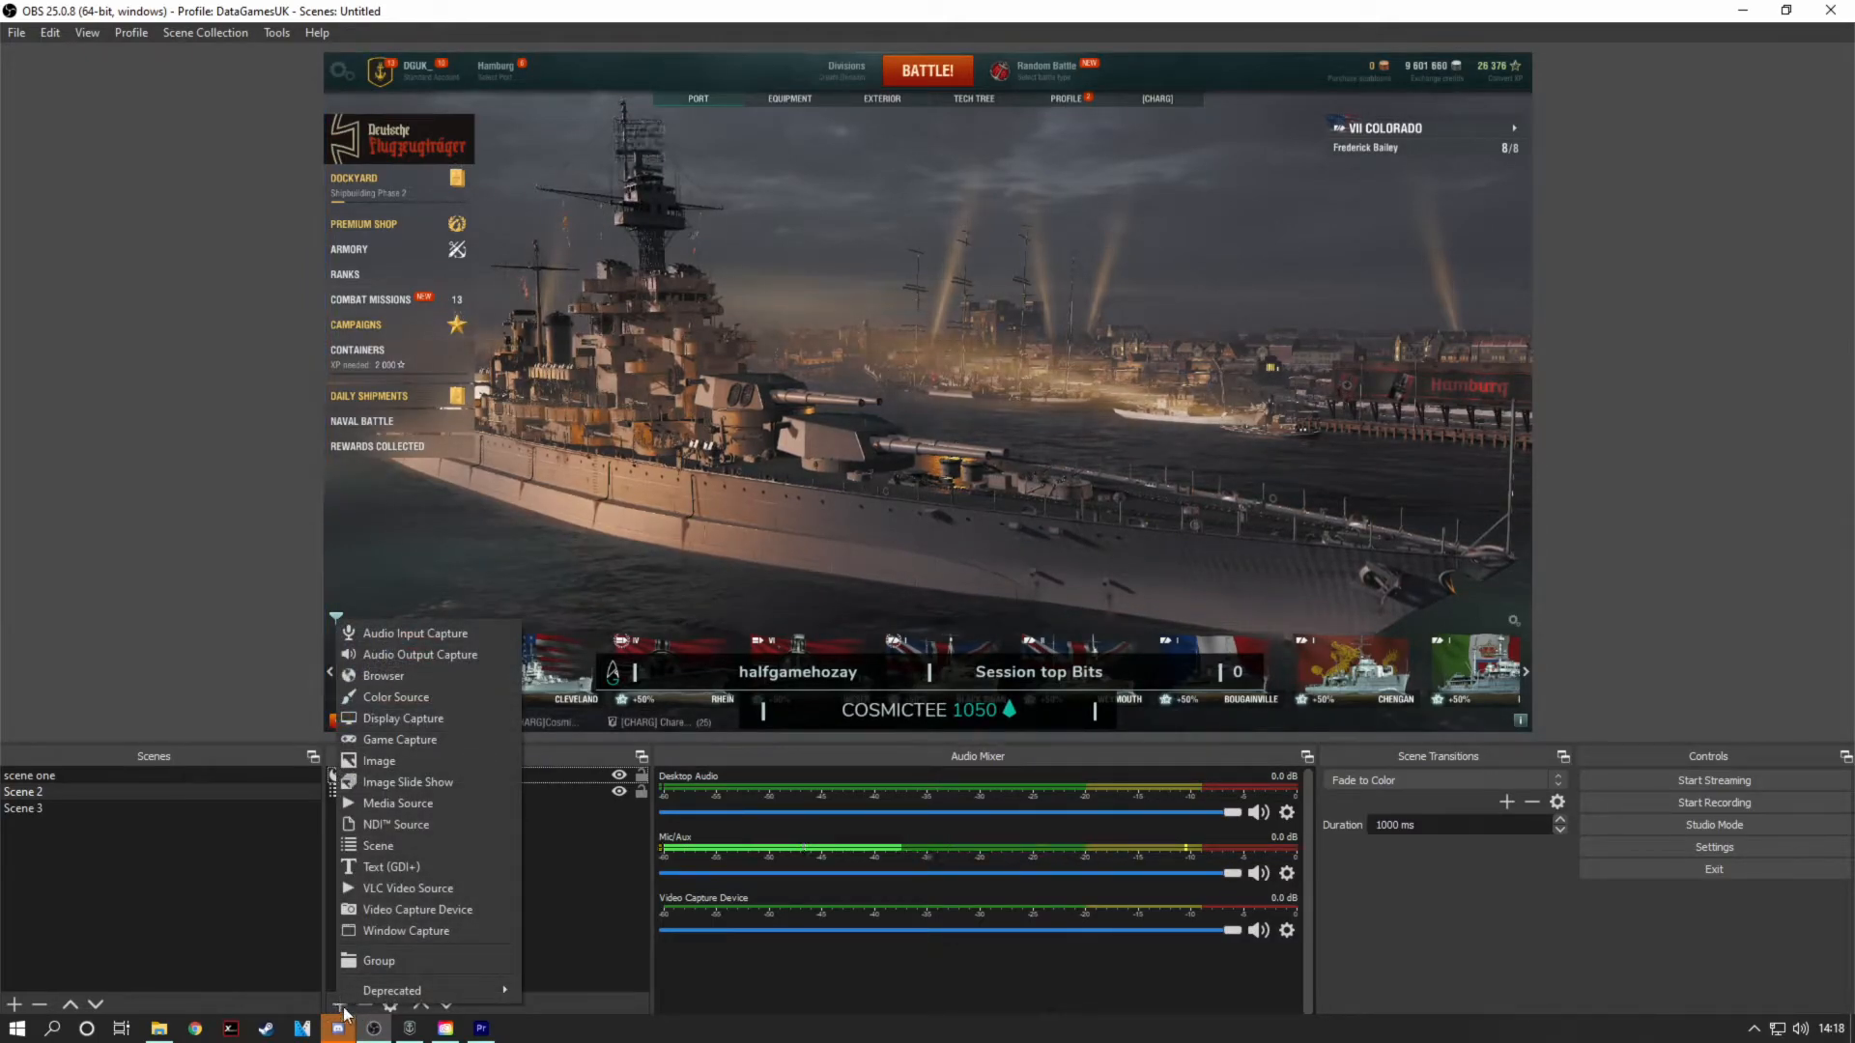
pyautogui.click(408, 762)
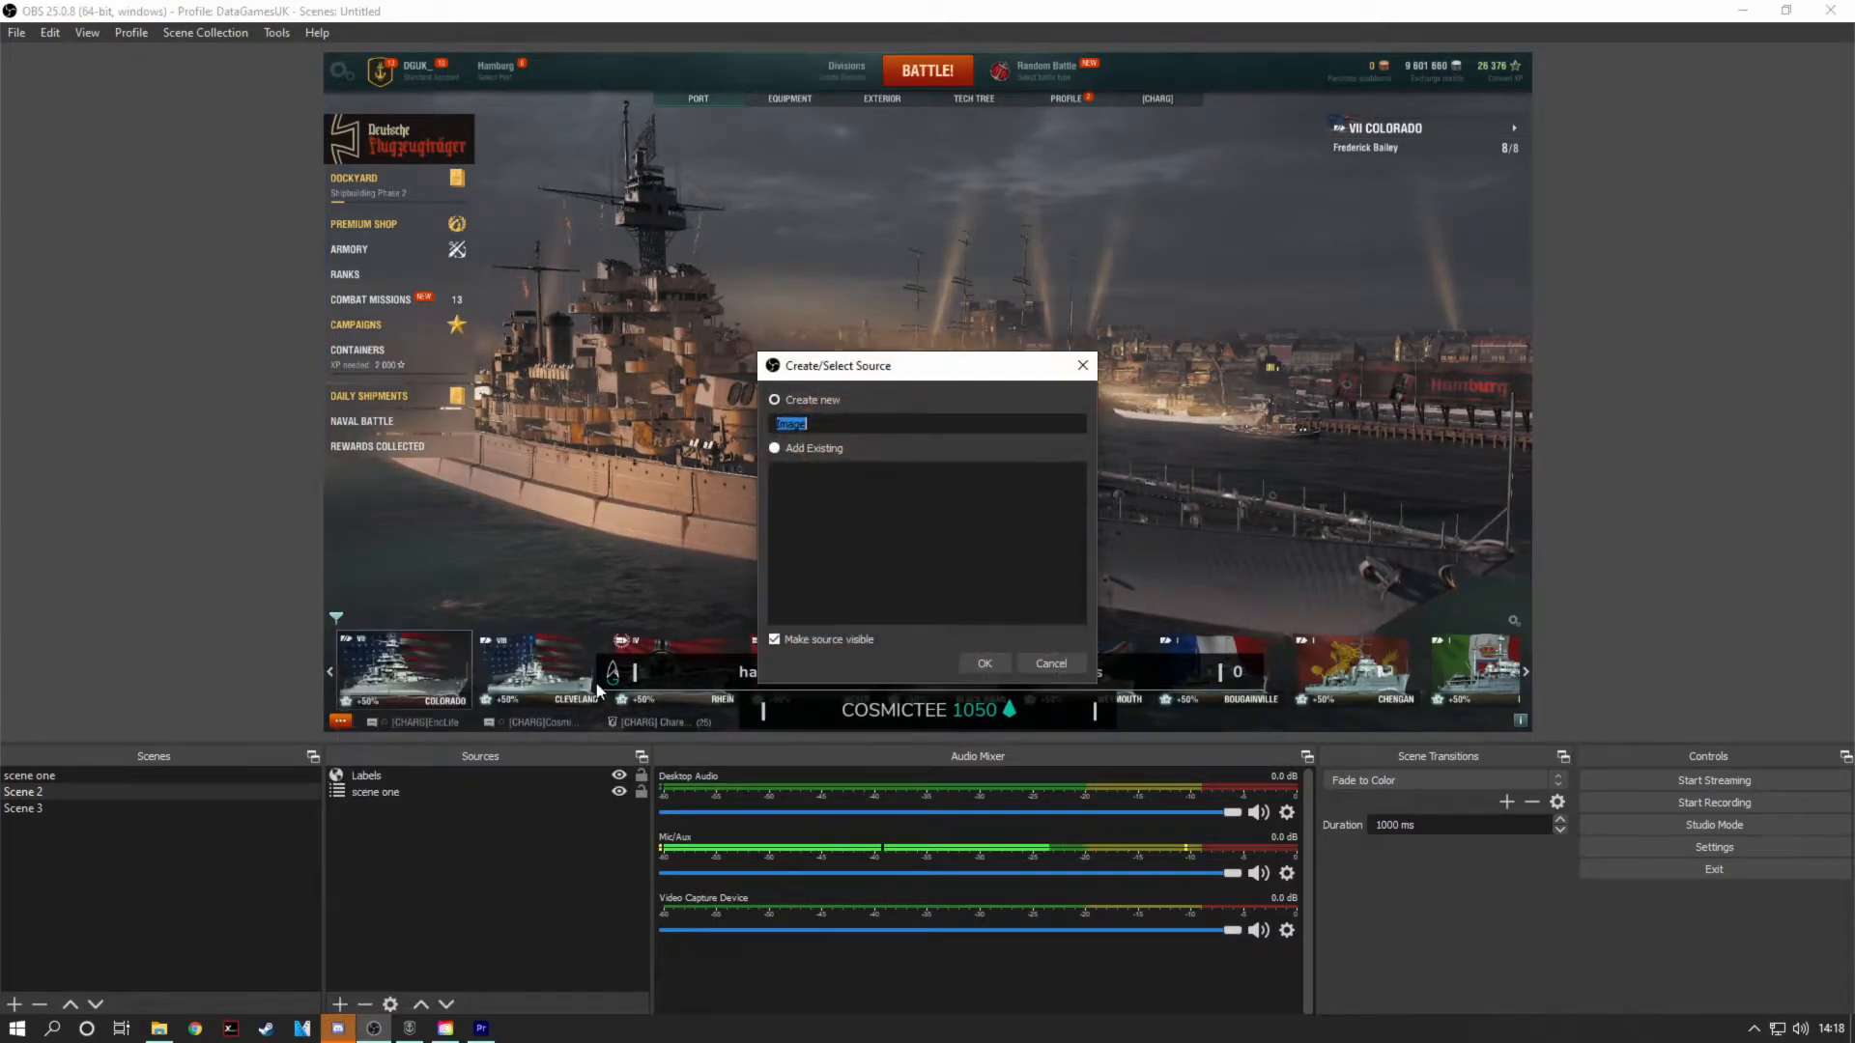
pyautogui.write('webcamB')
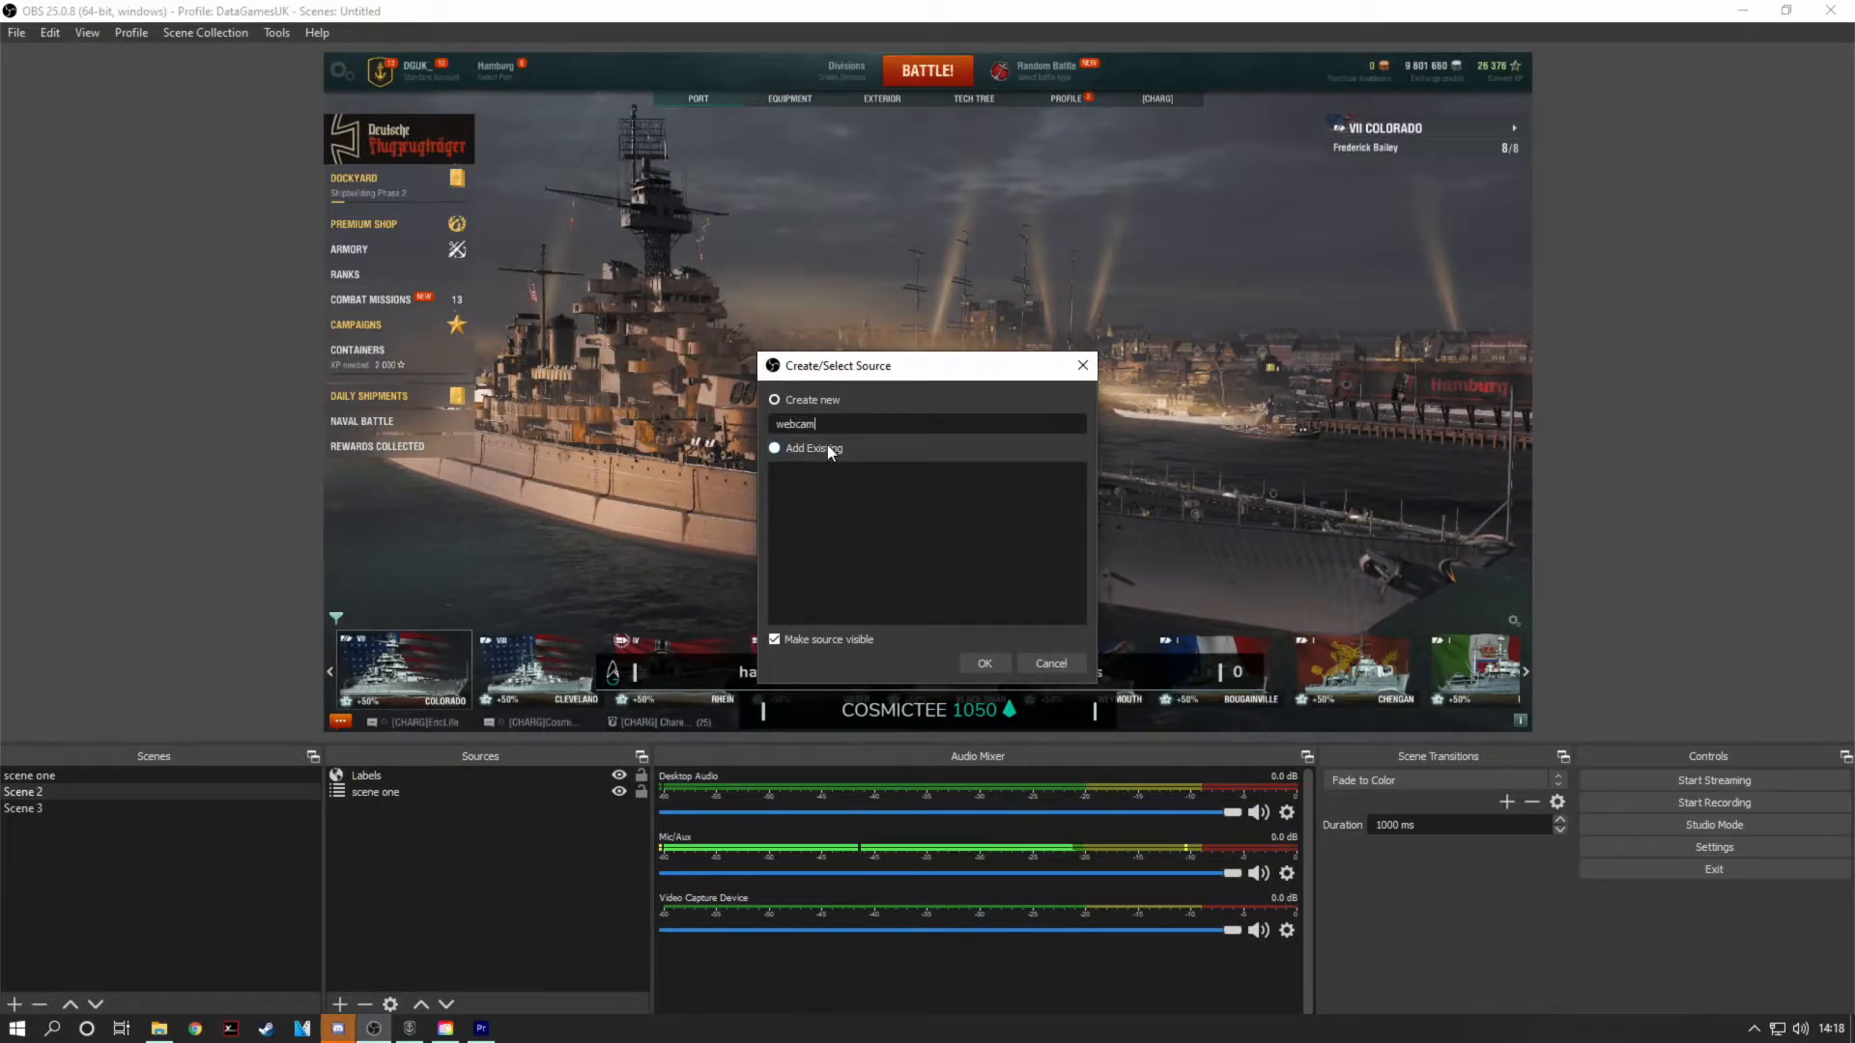
pyautogui.click(985, 665)
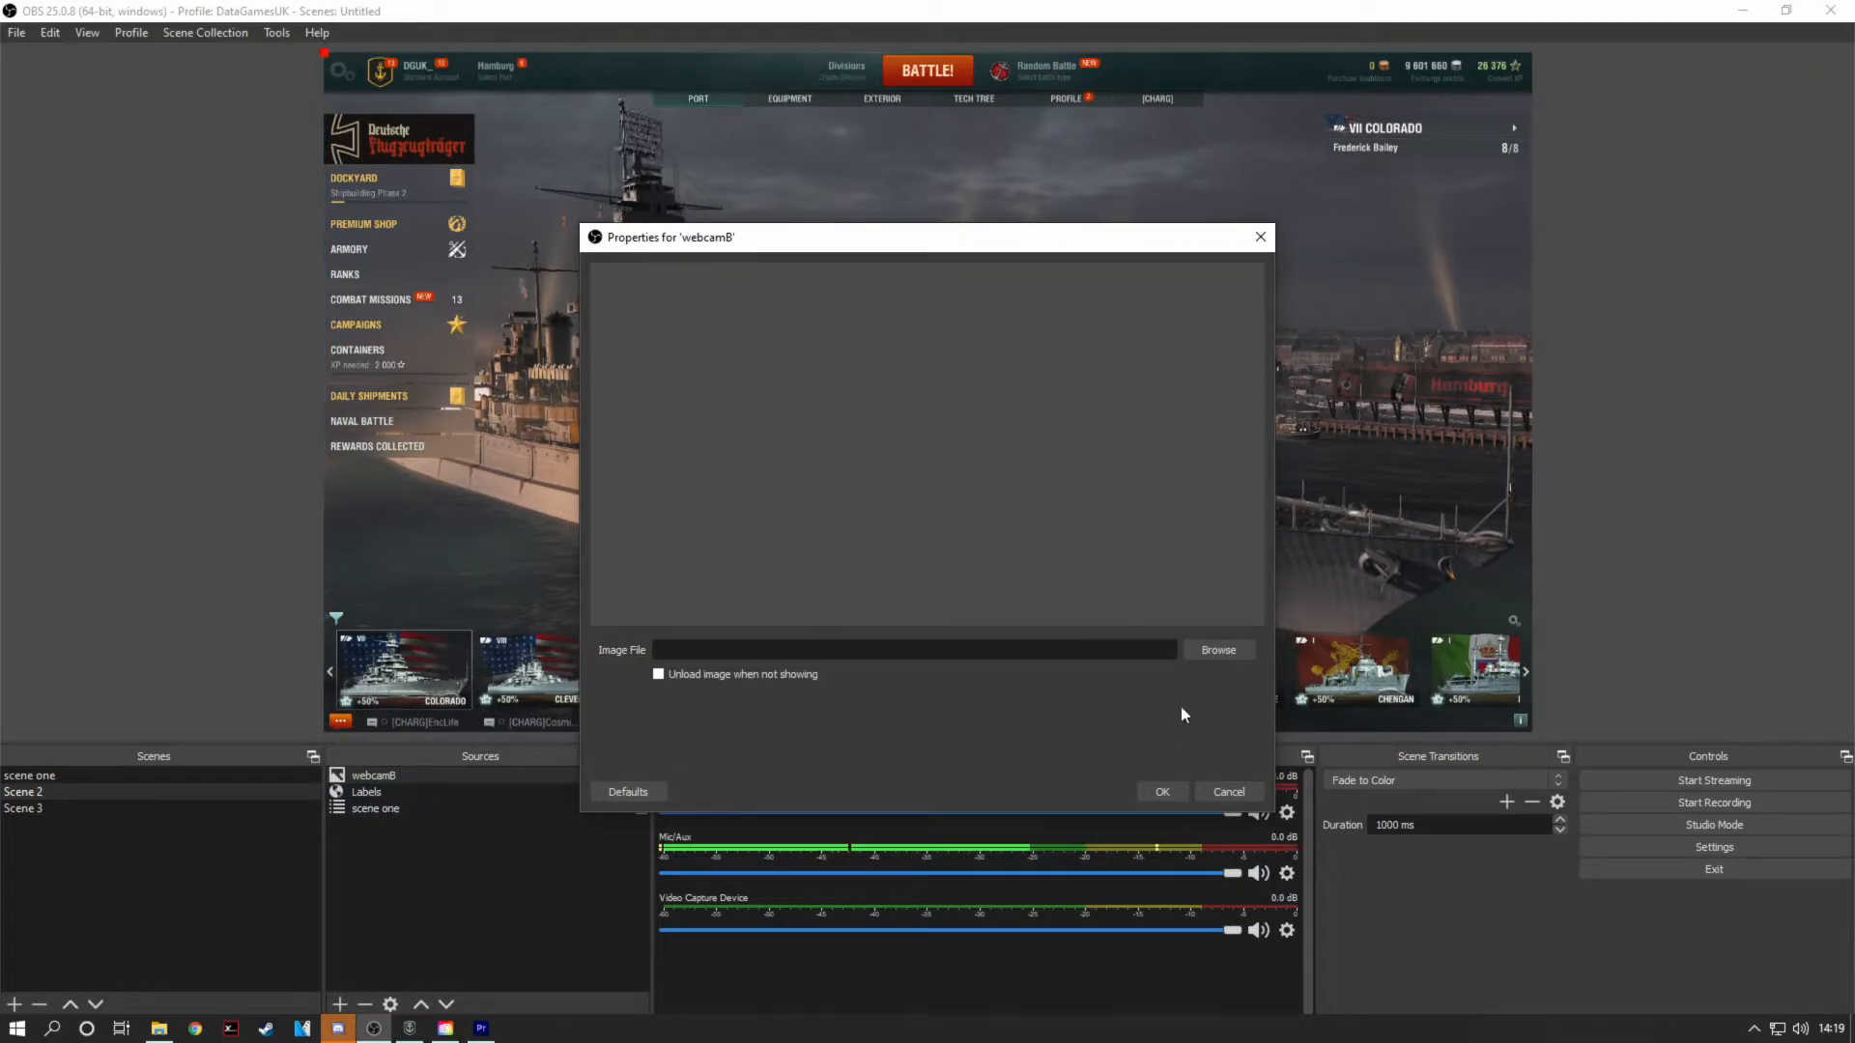
# Step: Load cambaorder.png from the Overlays folder as the webcamB image and accept the properties
pyautogui.click(1216, 650)
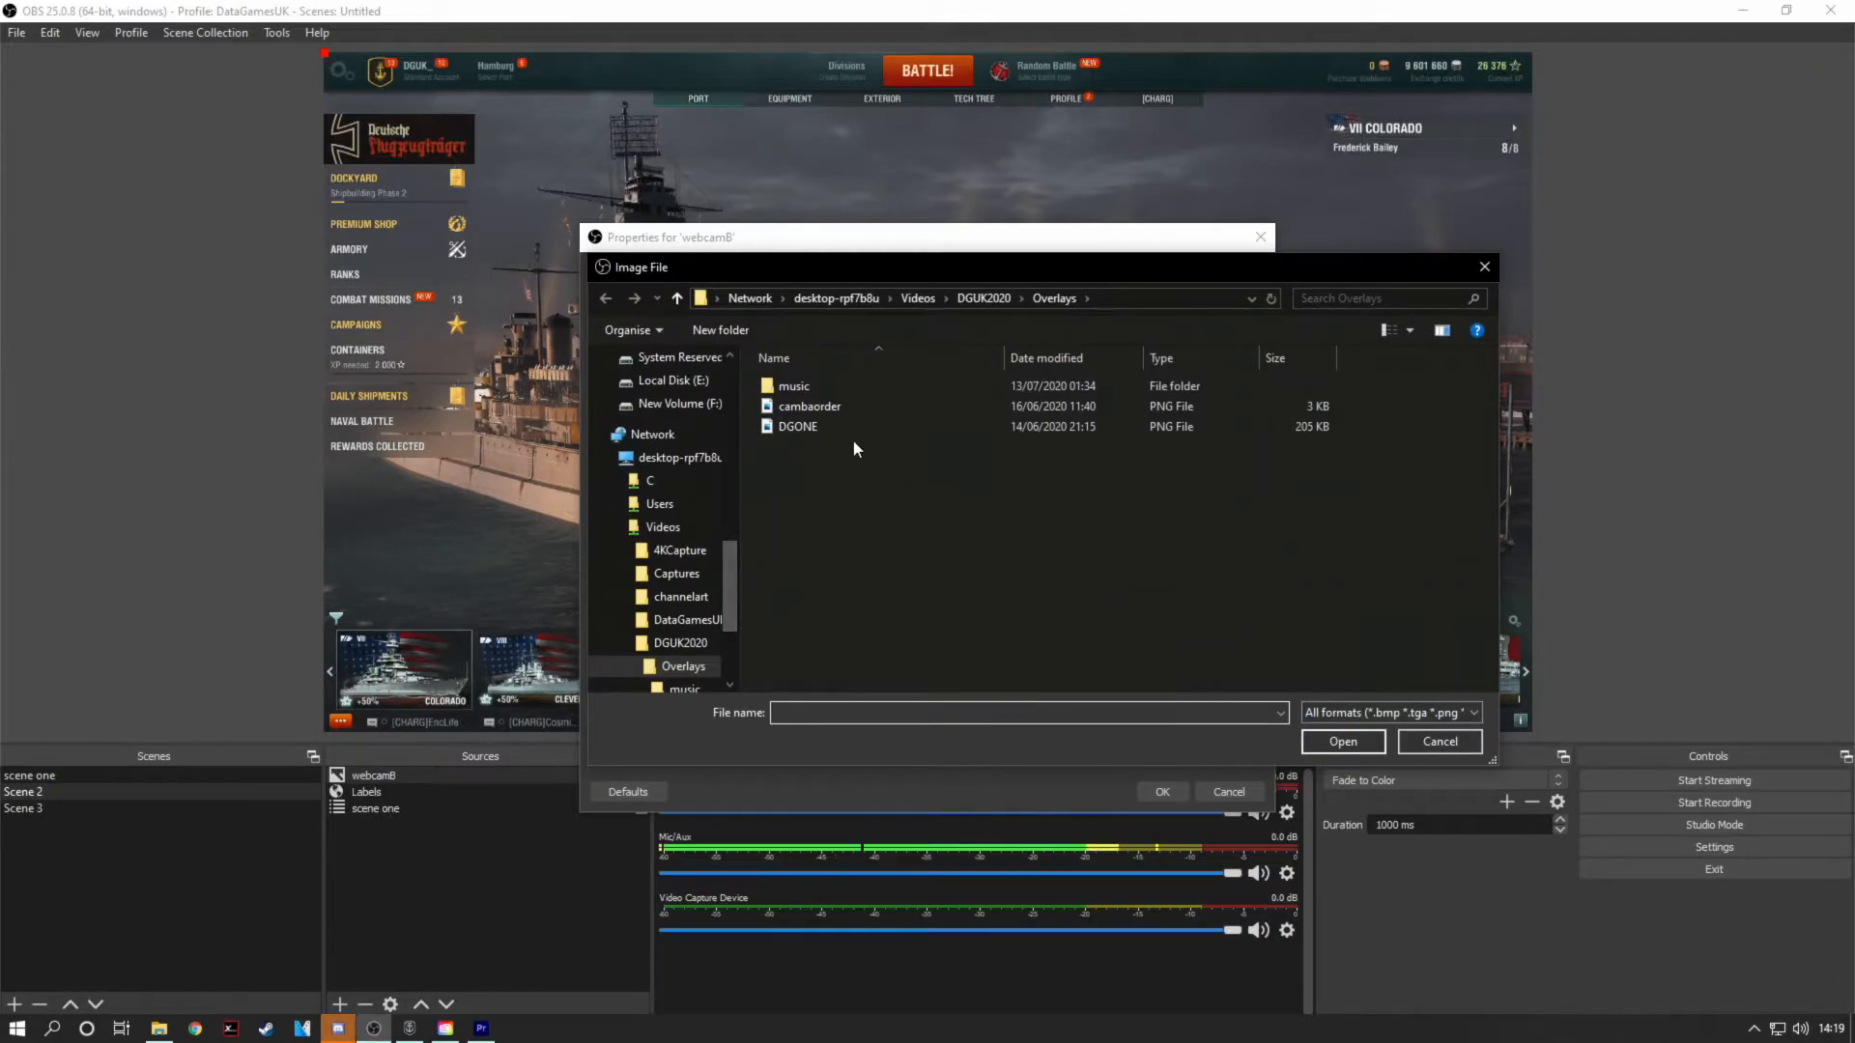
pyautogui.doubleClick(843, 407)
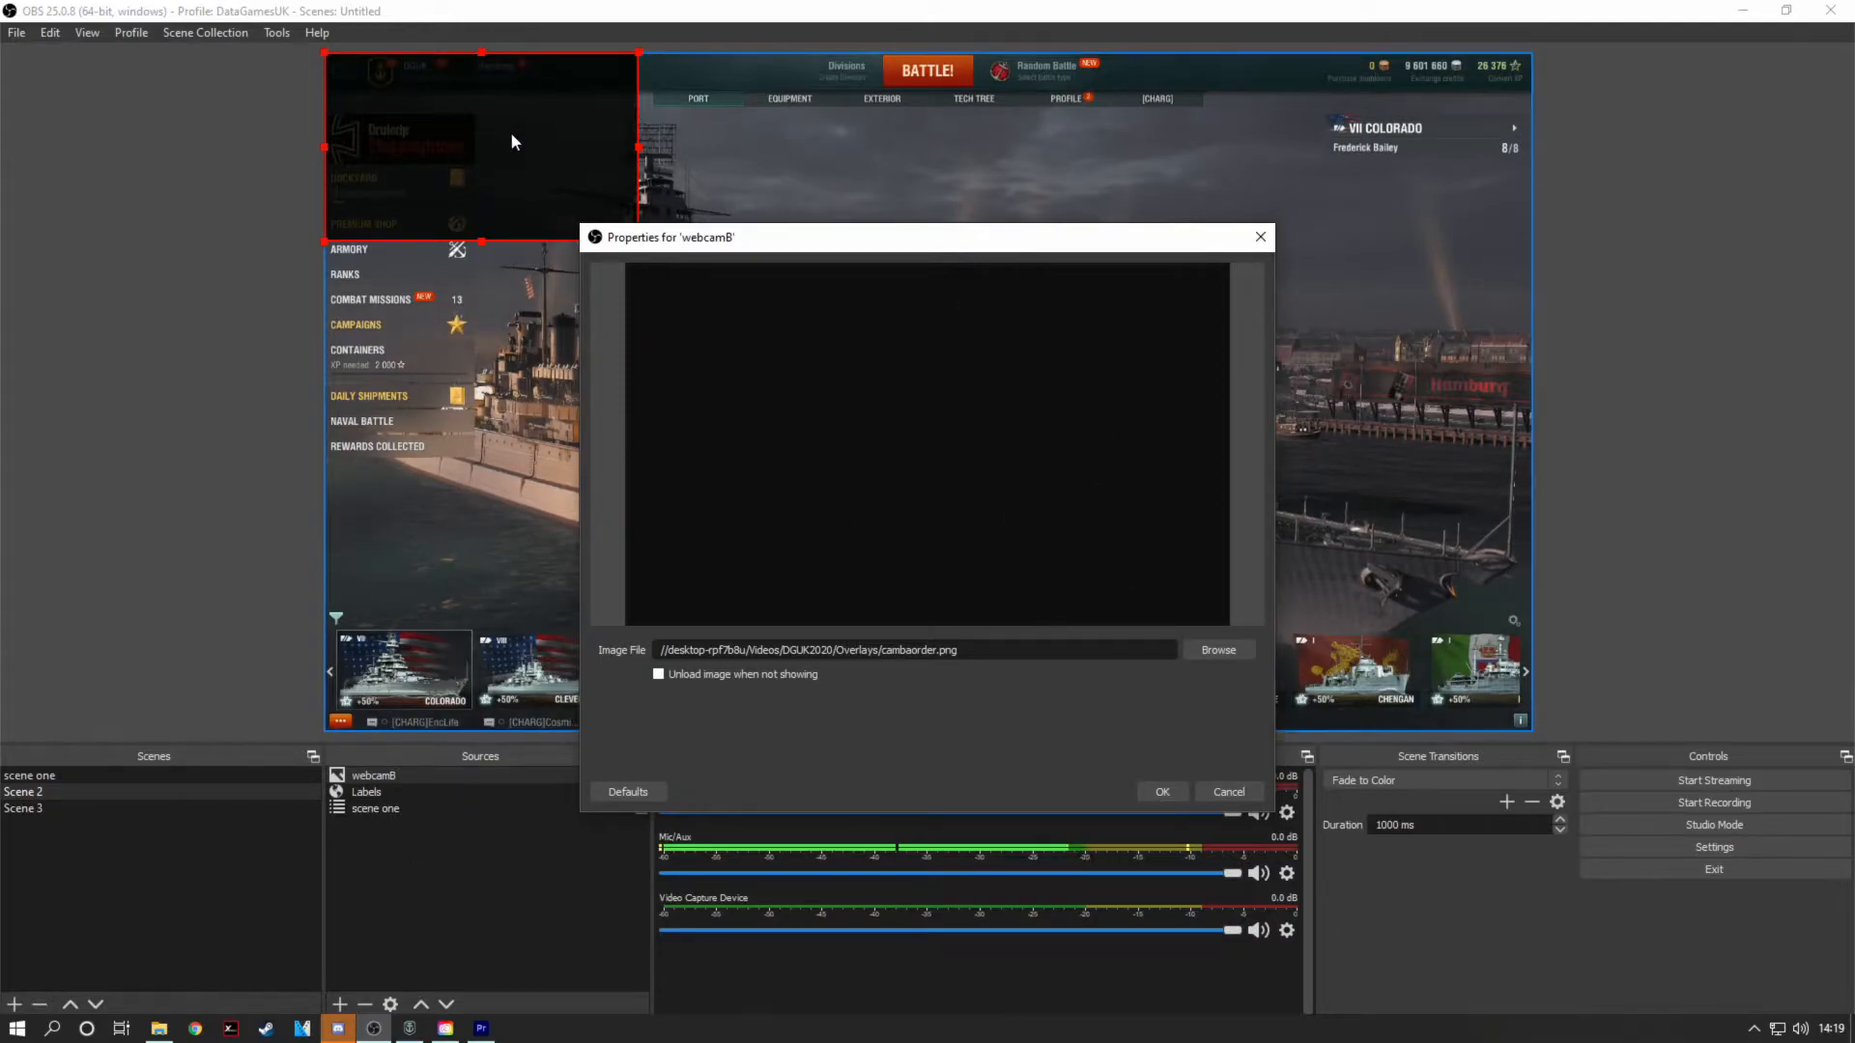
pyautogui.click(1167, 795)
# Step: Move the webcamB overlay to the lower left of the canvas, just above the ship carousel, and shrink it slightly
pyautogui.moveTo(455, 145); pyautogui.dragTo(449, 514)
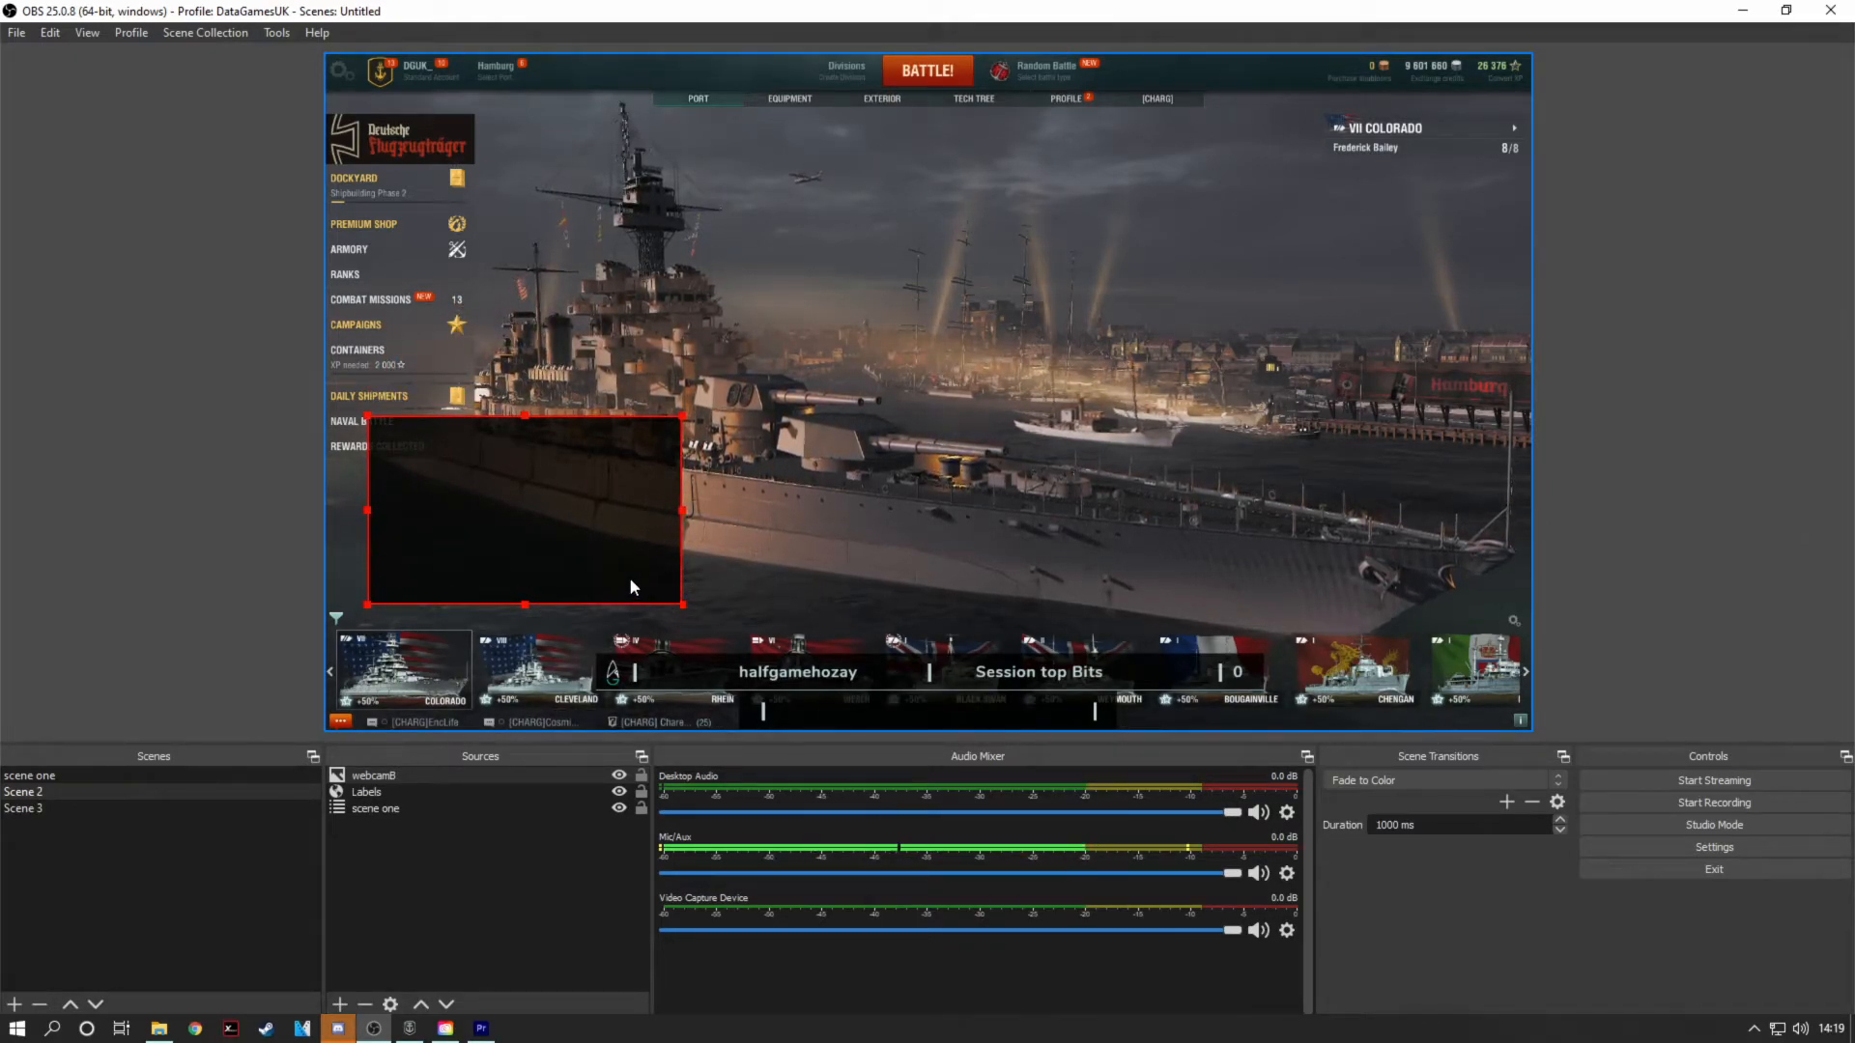
pyautogui.moveTo(483, 507); pyautogui.dragTo(481, 416)
pyautogui.moveTo(706, 365); pyautogui.dragTo(675, 427)
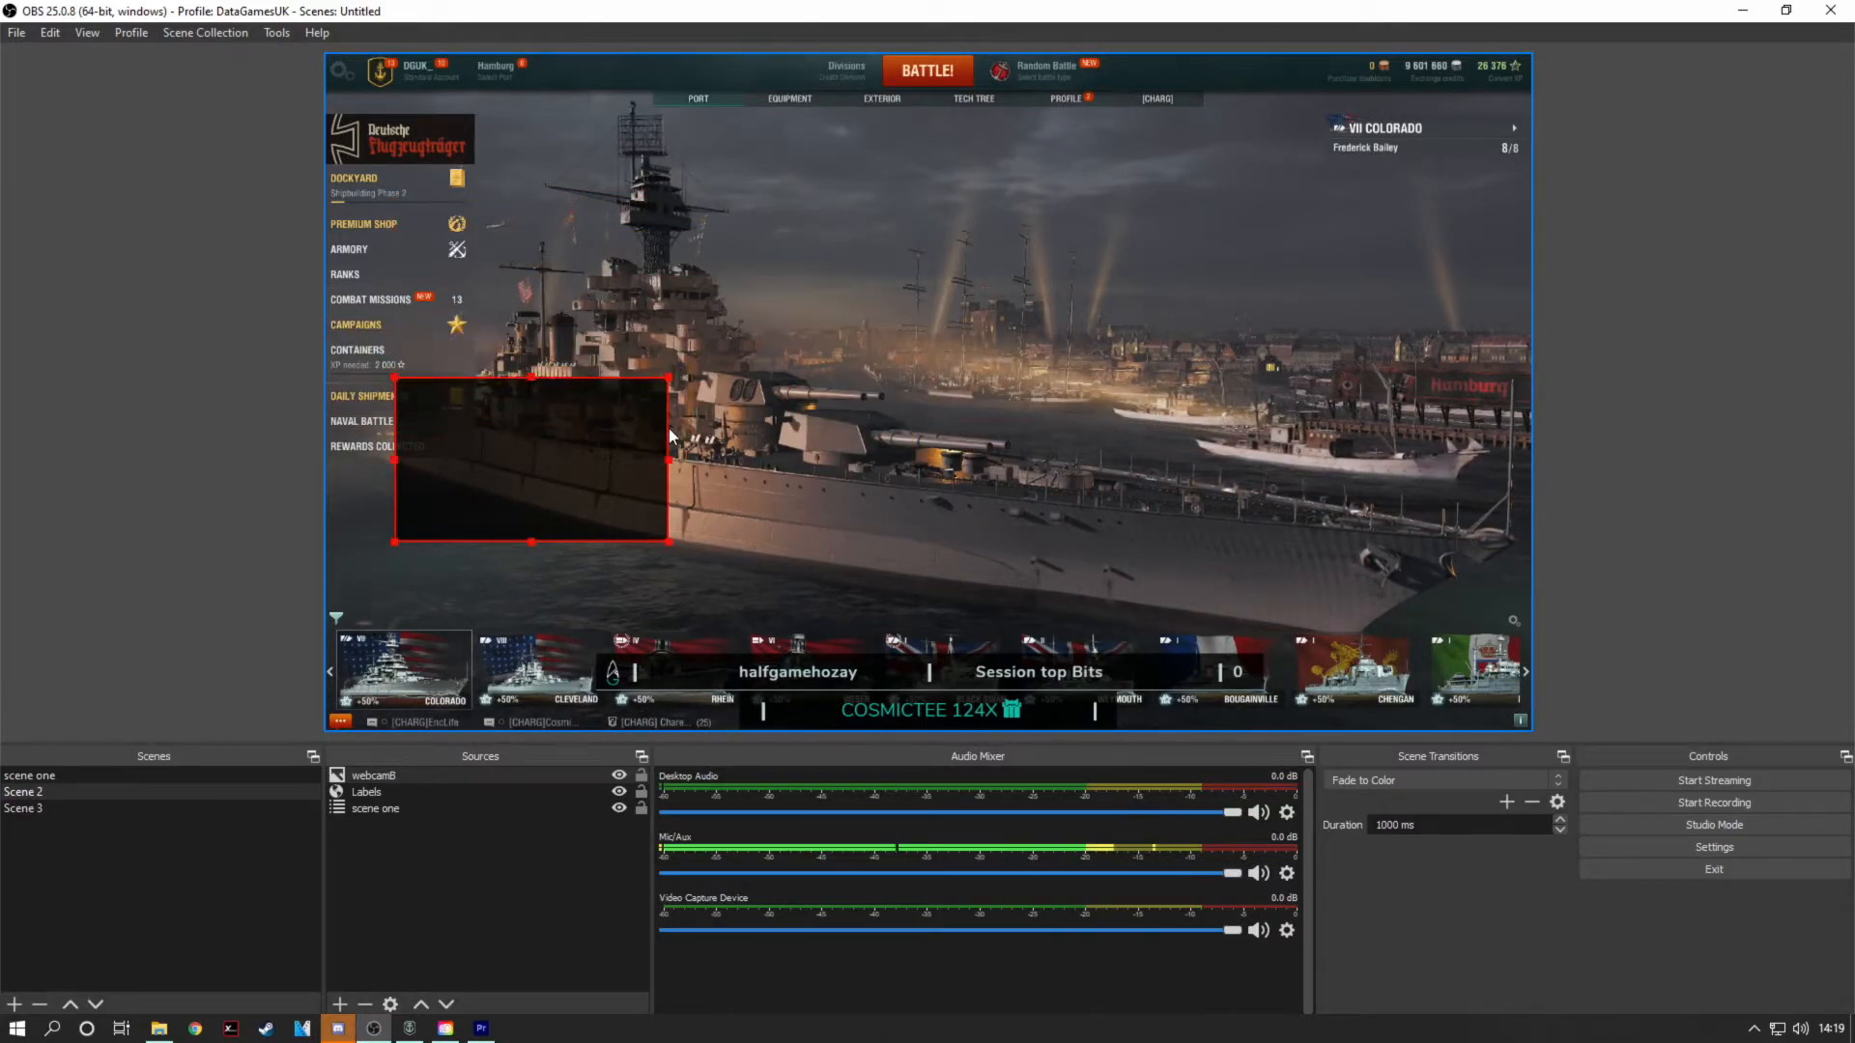
pyautogui.moveTo(532, 466); pyautogui.dragTo(533, 470)
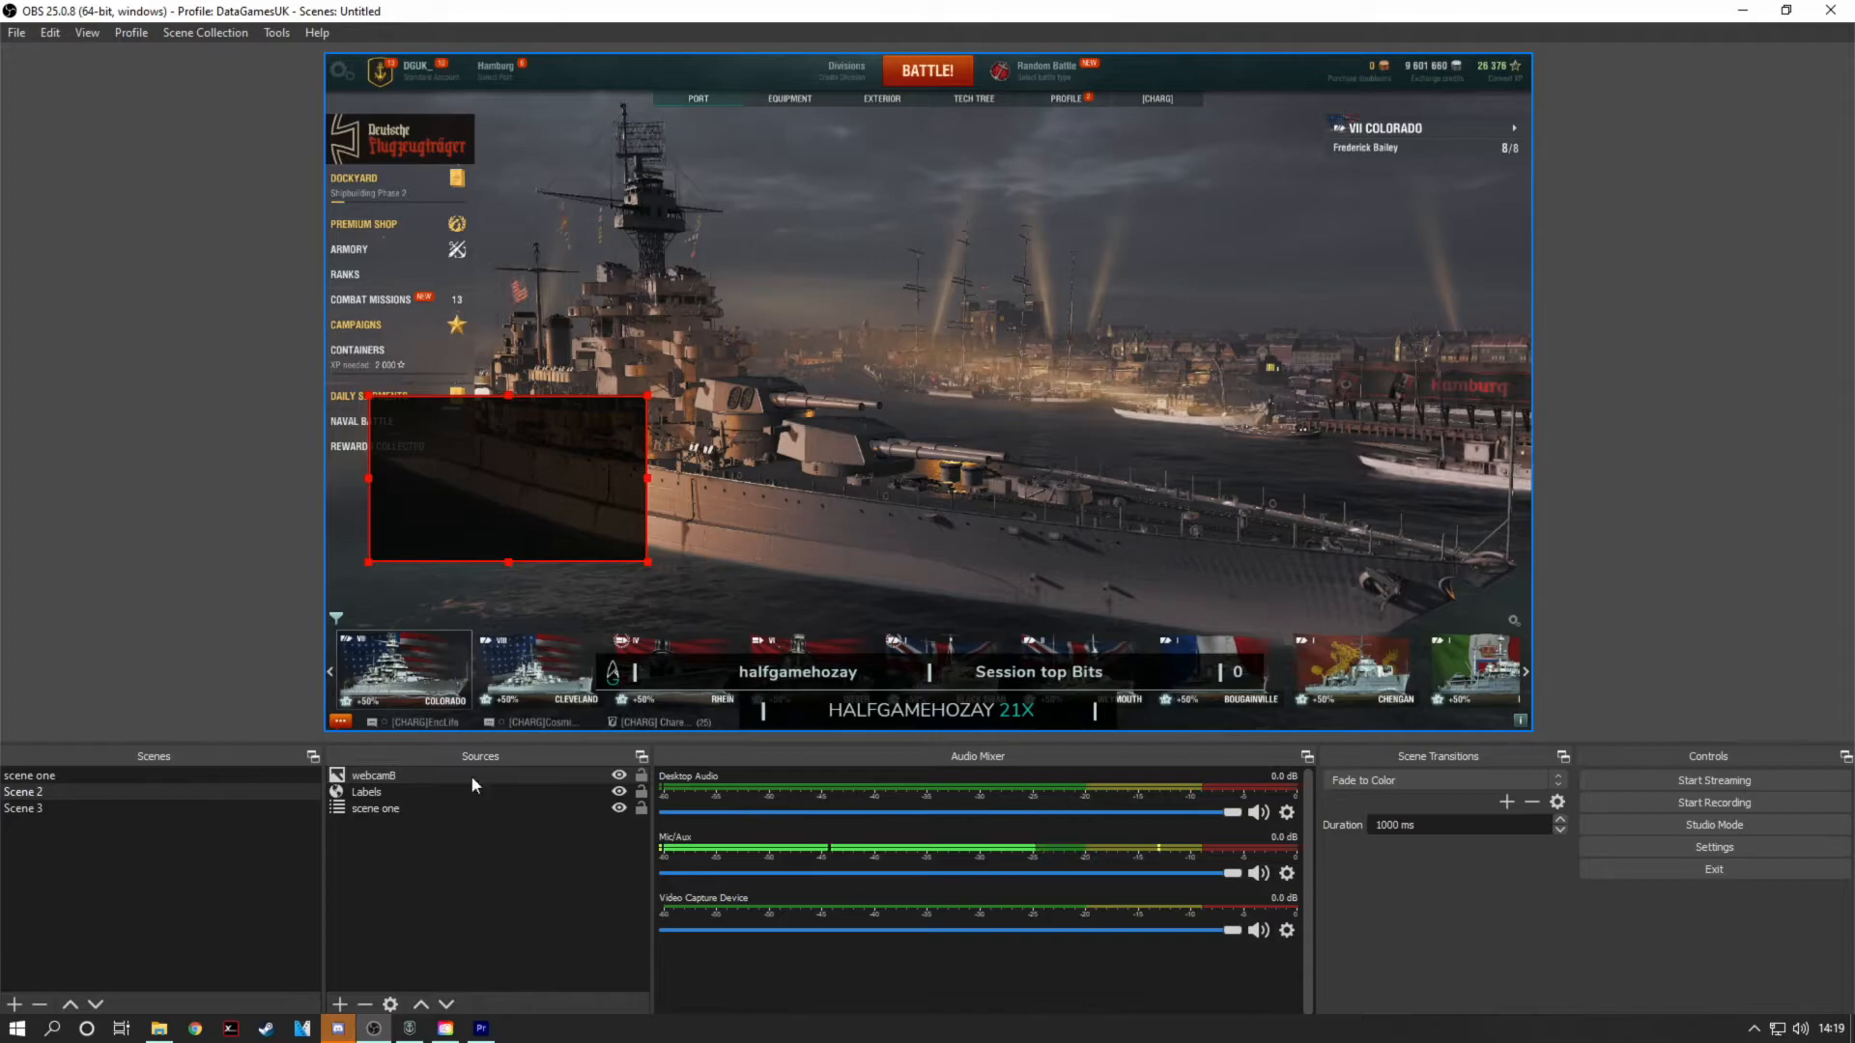
pyautogui.click(430, 879)
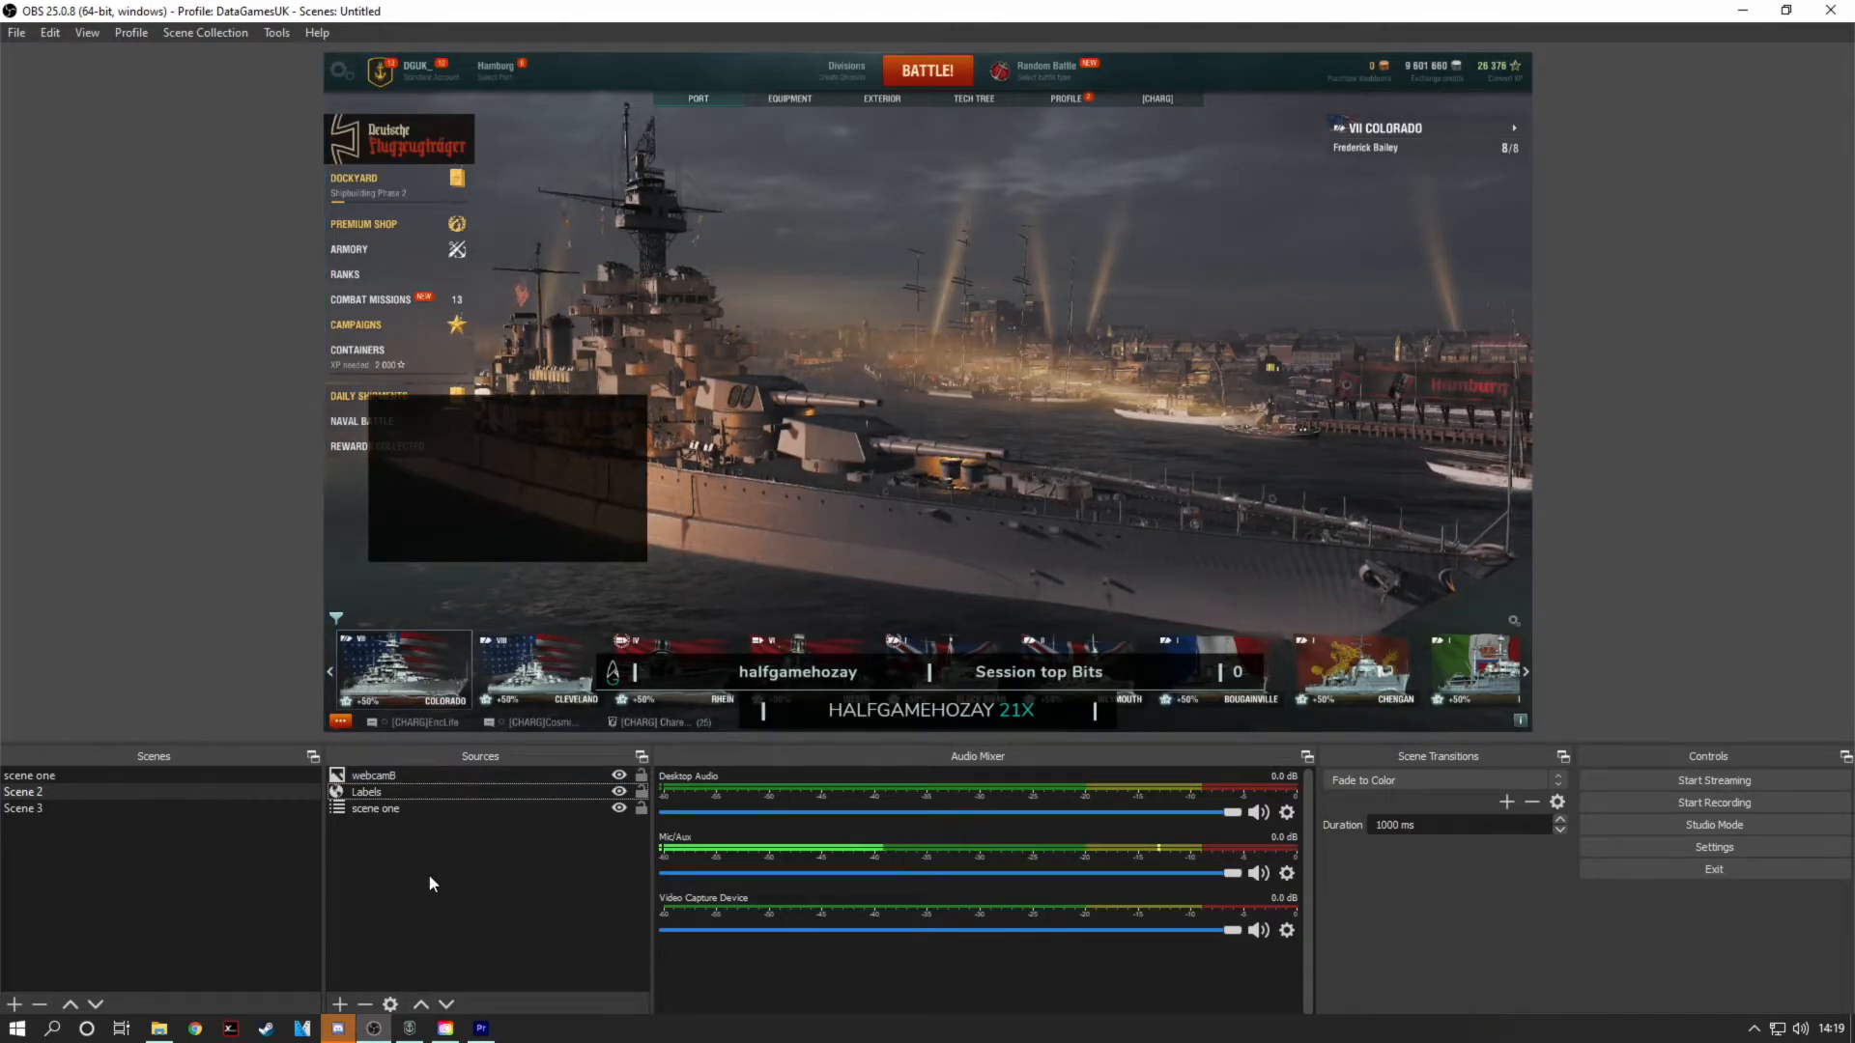
# Step: Add a new Image Slide Show source to Scene 2, keeping the default name
pyautogui.click(340, 1007)
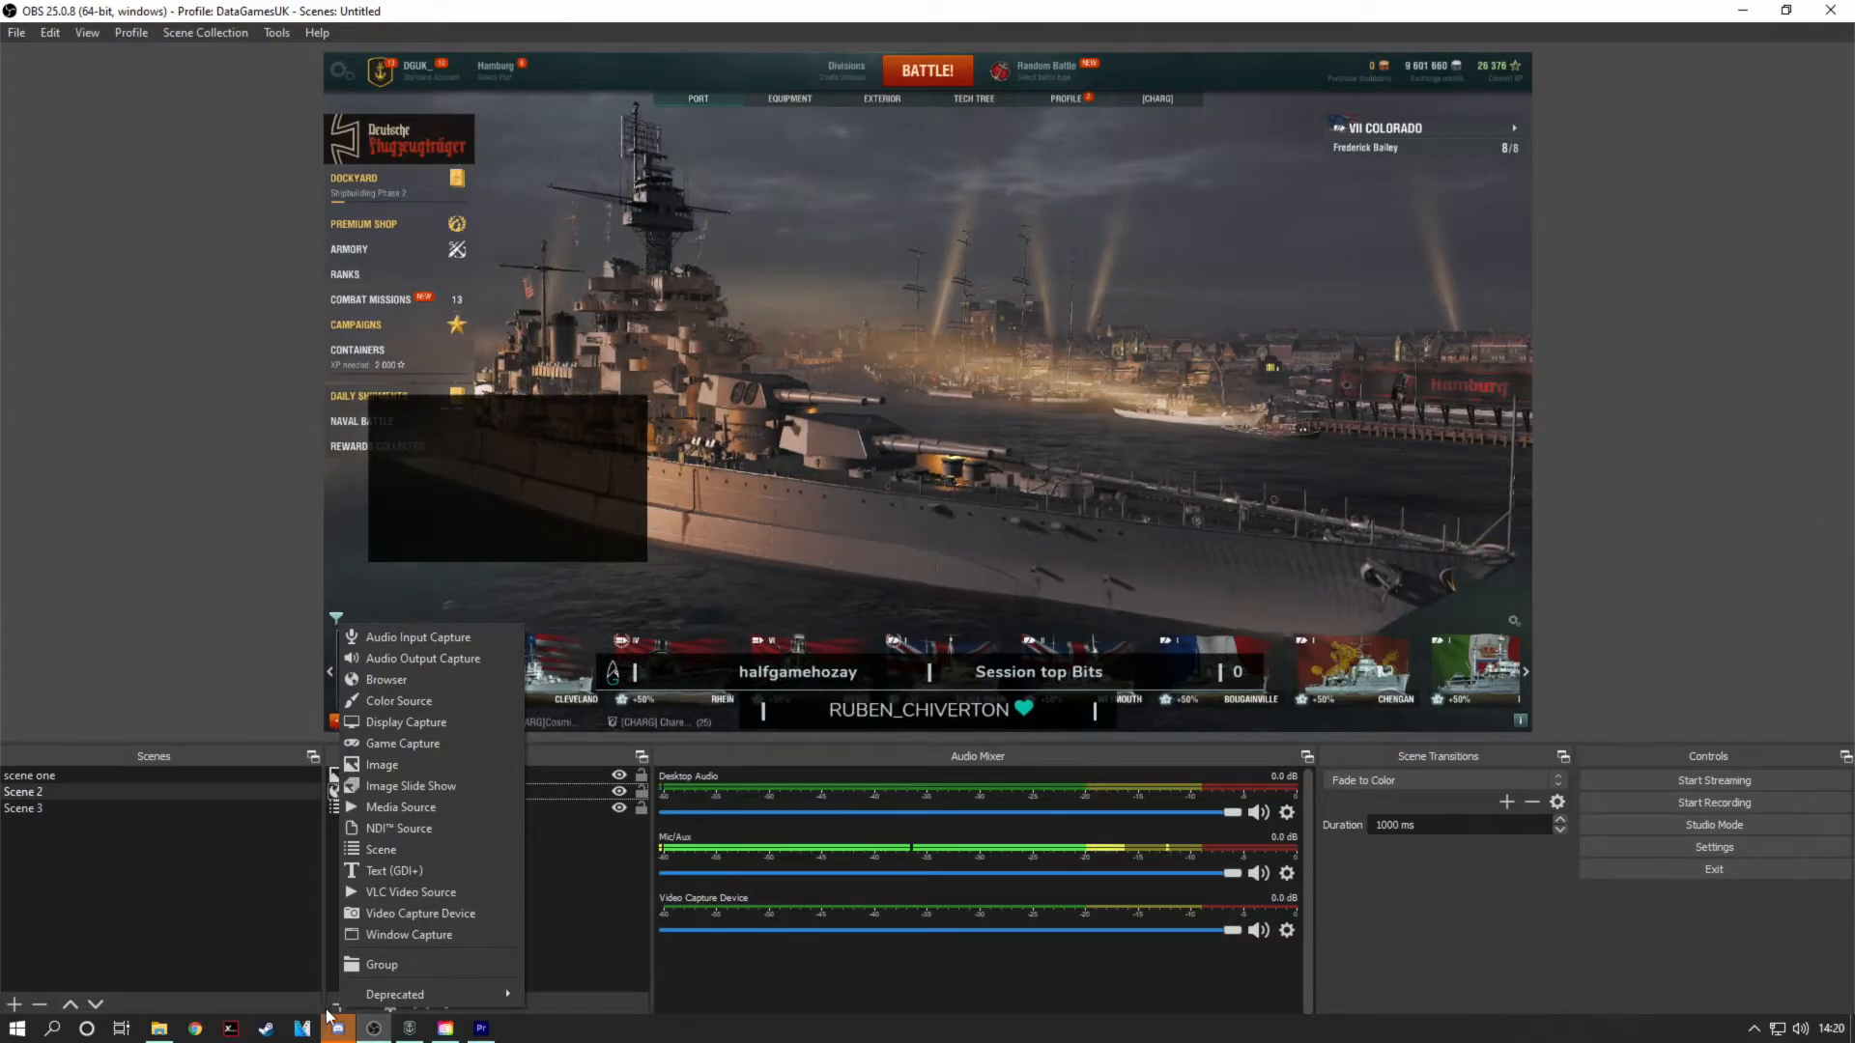
pyautogui.click(449, 787)
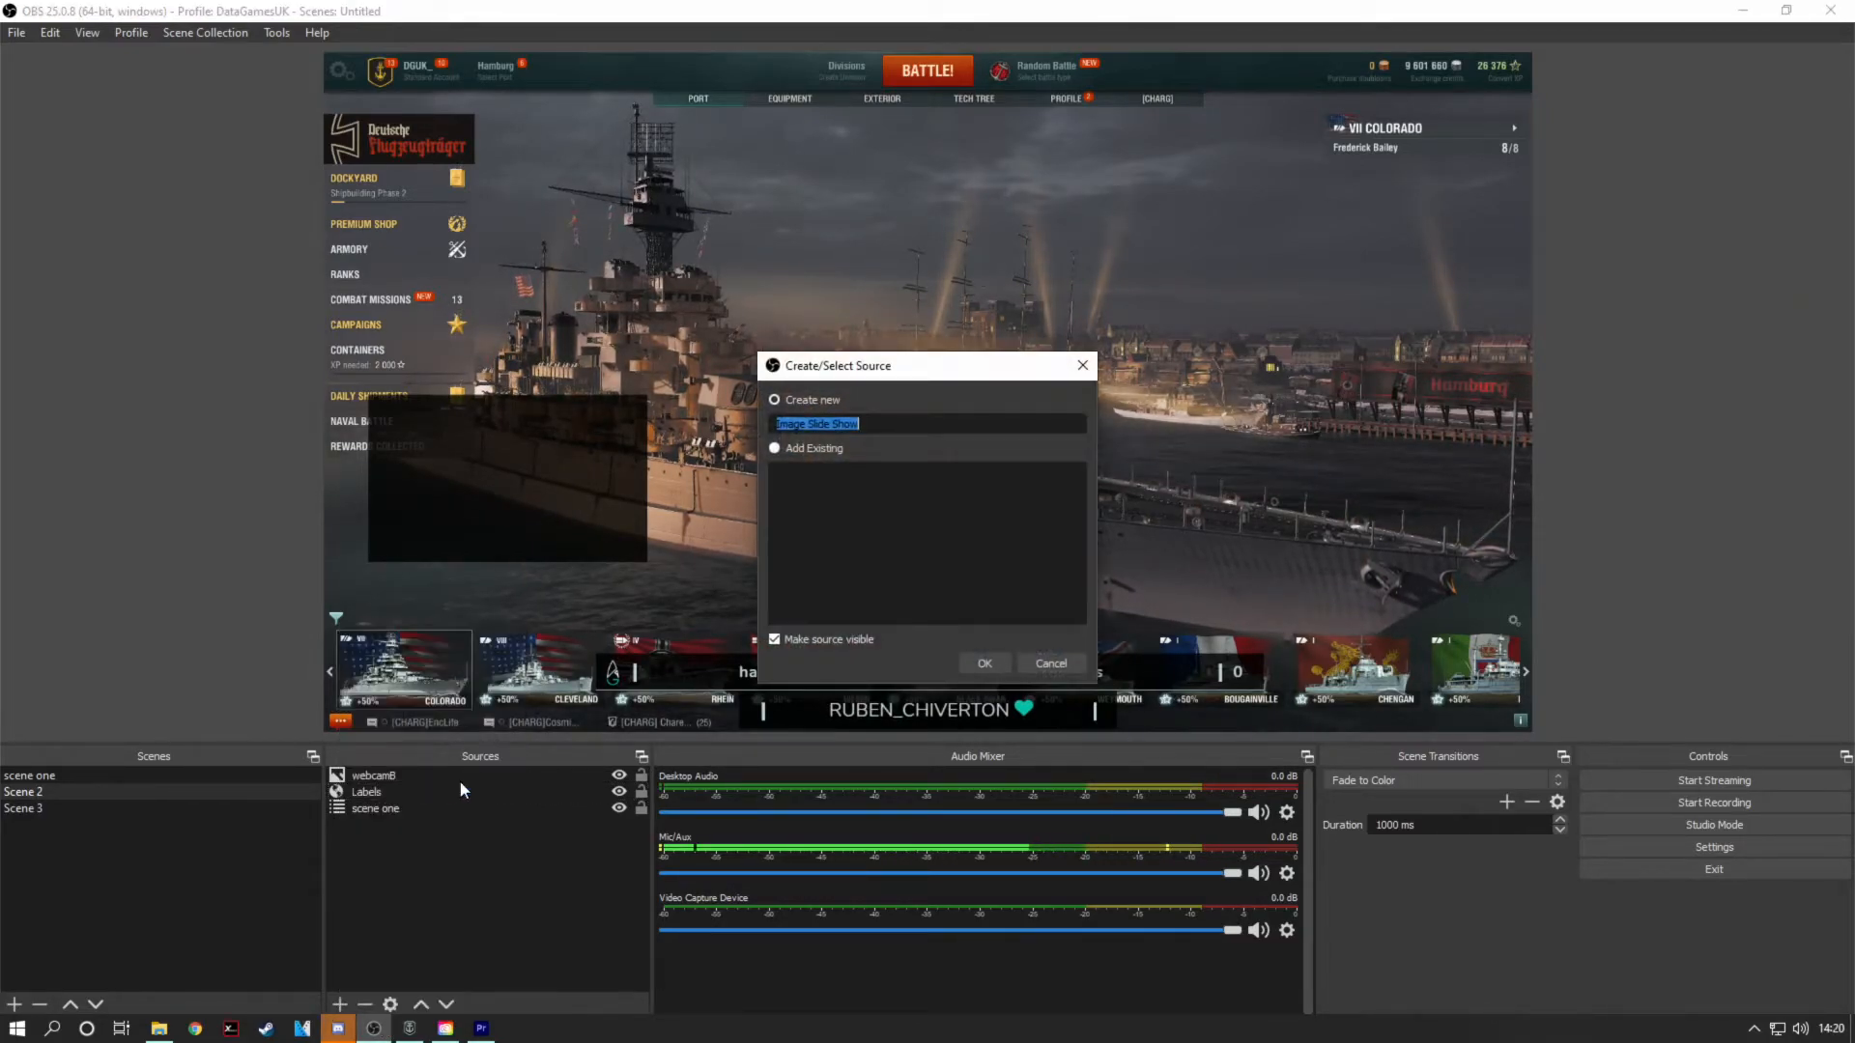
pyautogui.click(982, 664)
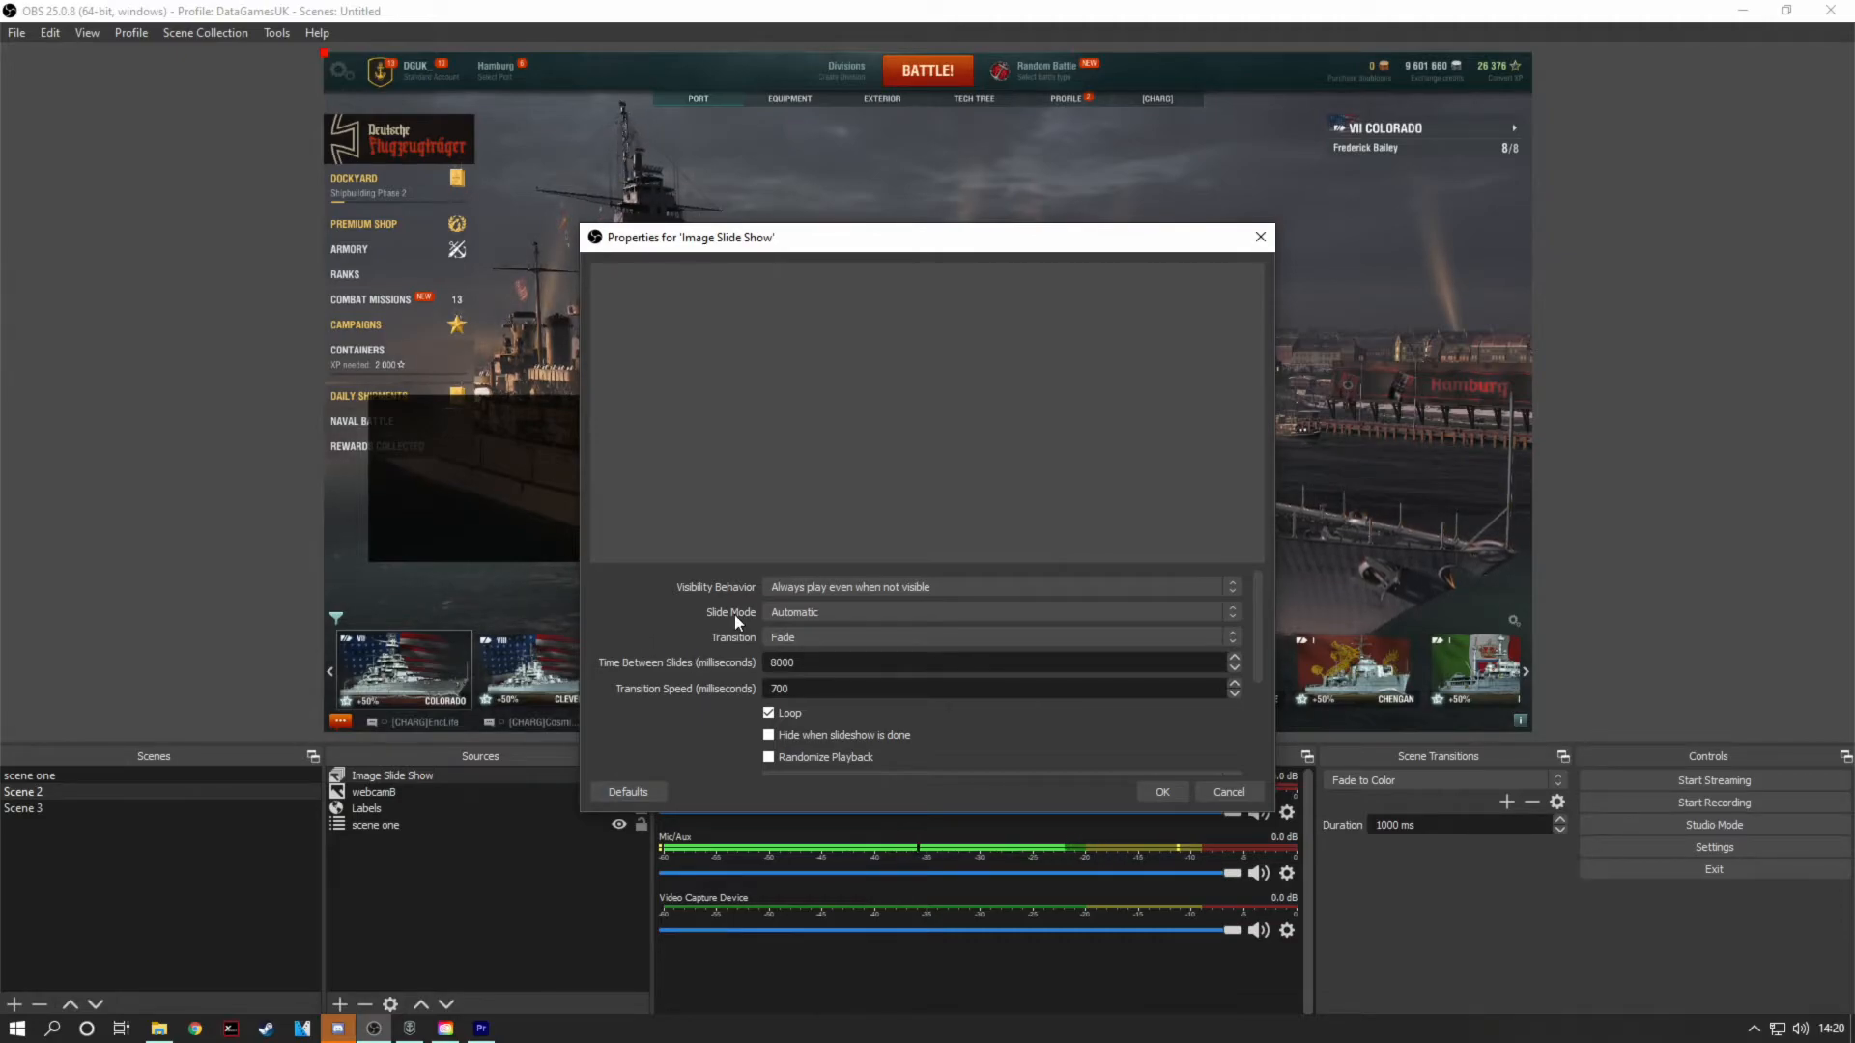
# Step: Choose Automatic as the slide mode and Fade as the transition for the slide show
pyautogui.click(808, 615)
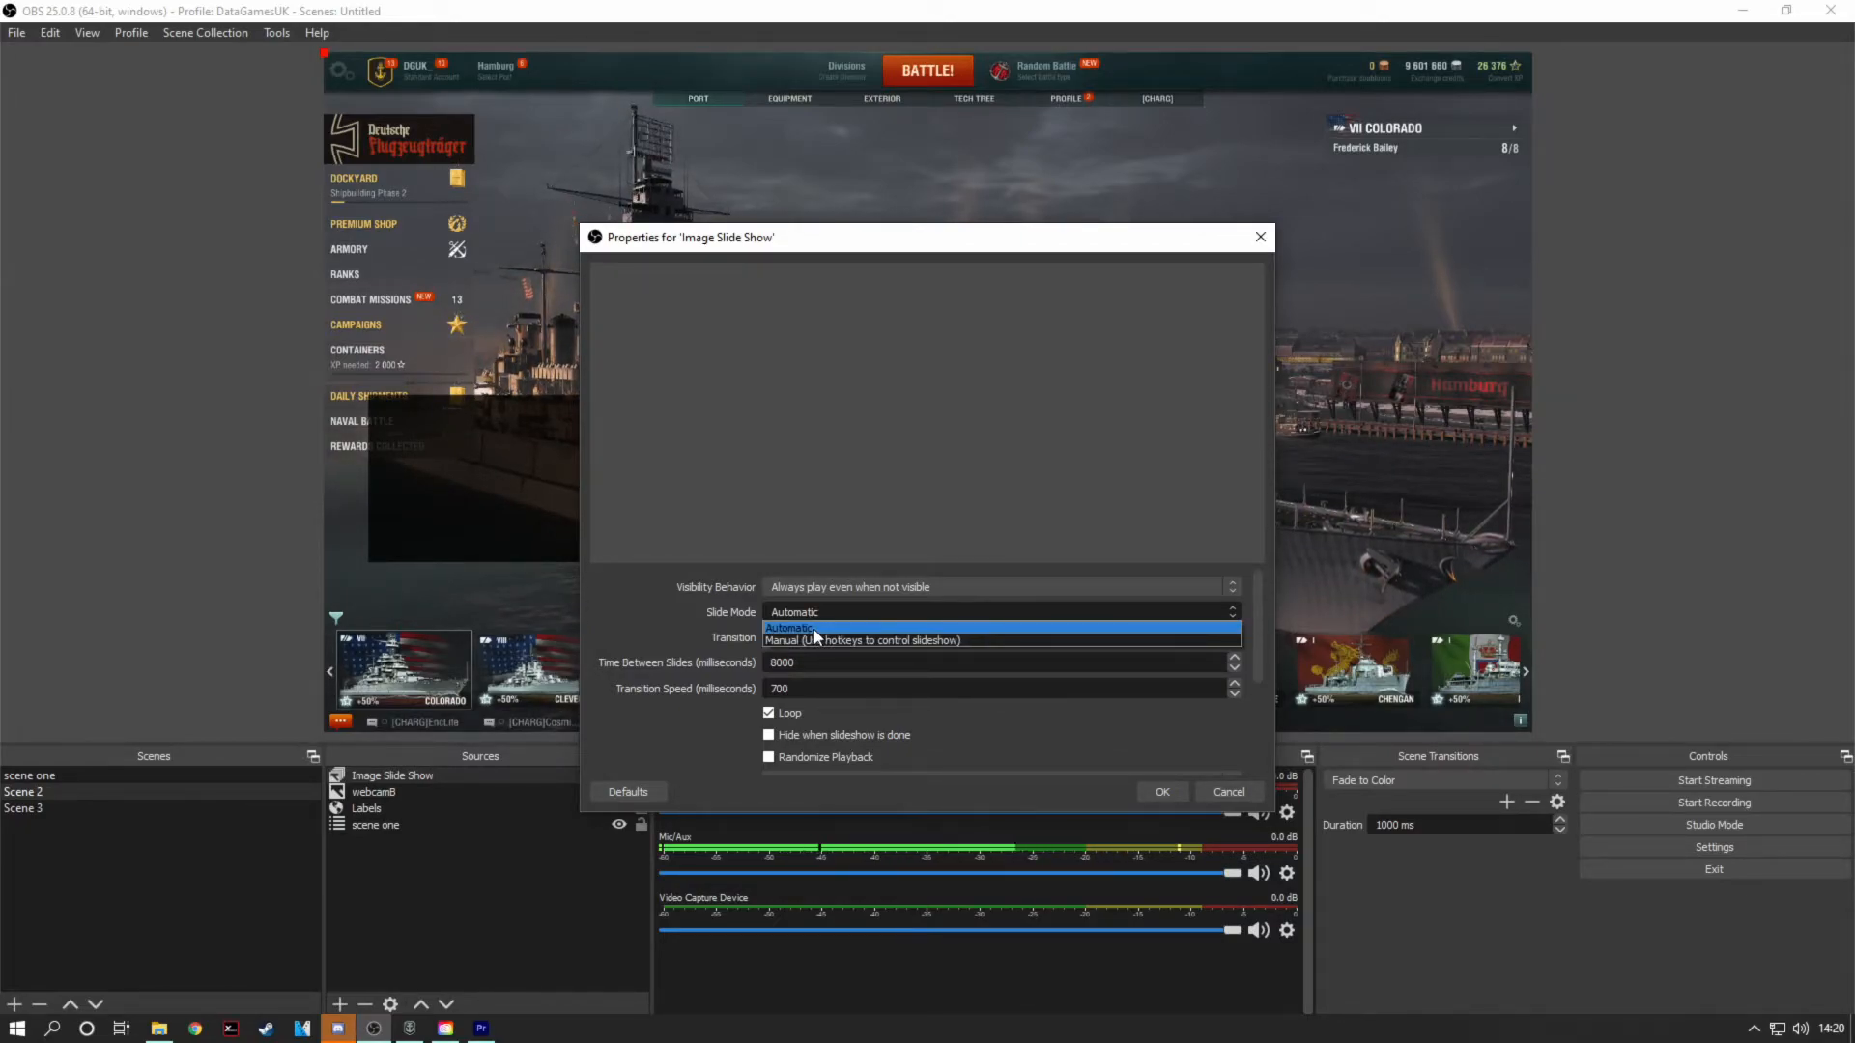
pyautogui.click(814, 629)
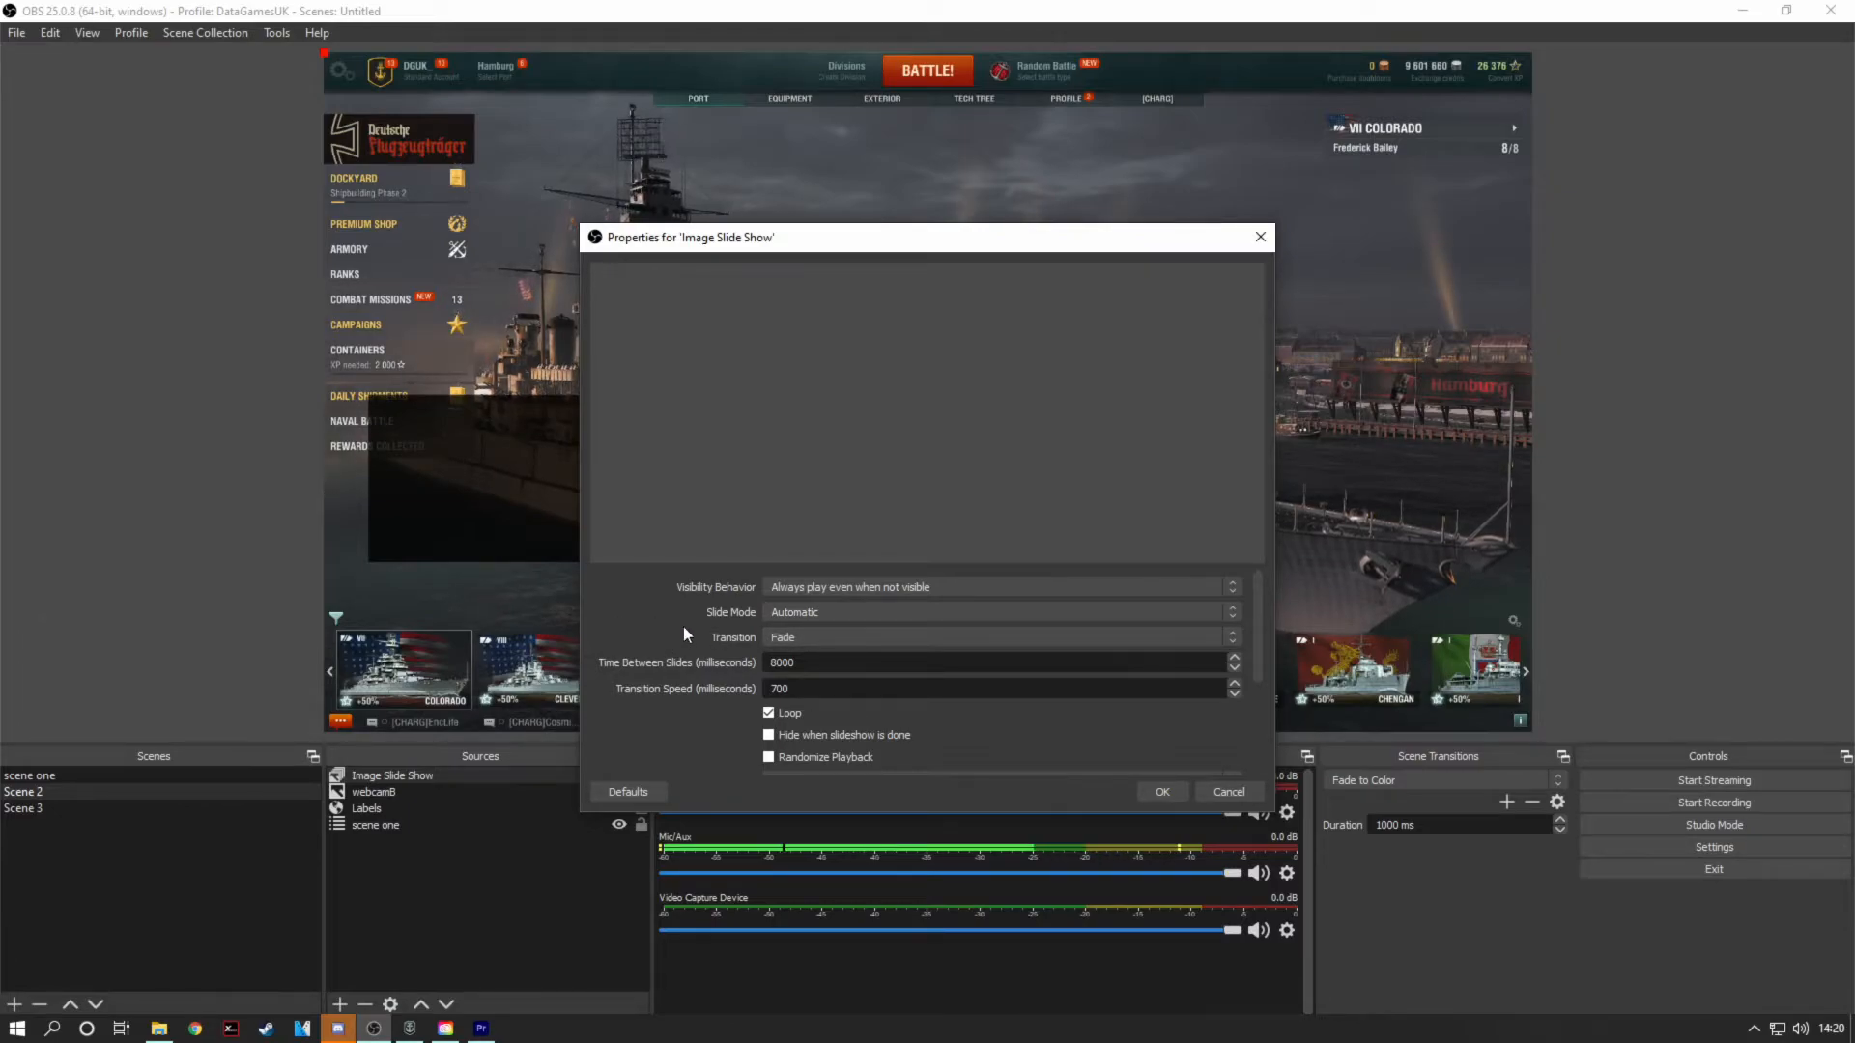
pyautogui.scroll(-2, 682, 626)
pyautogui.scroll(2, 687, 626)
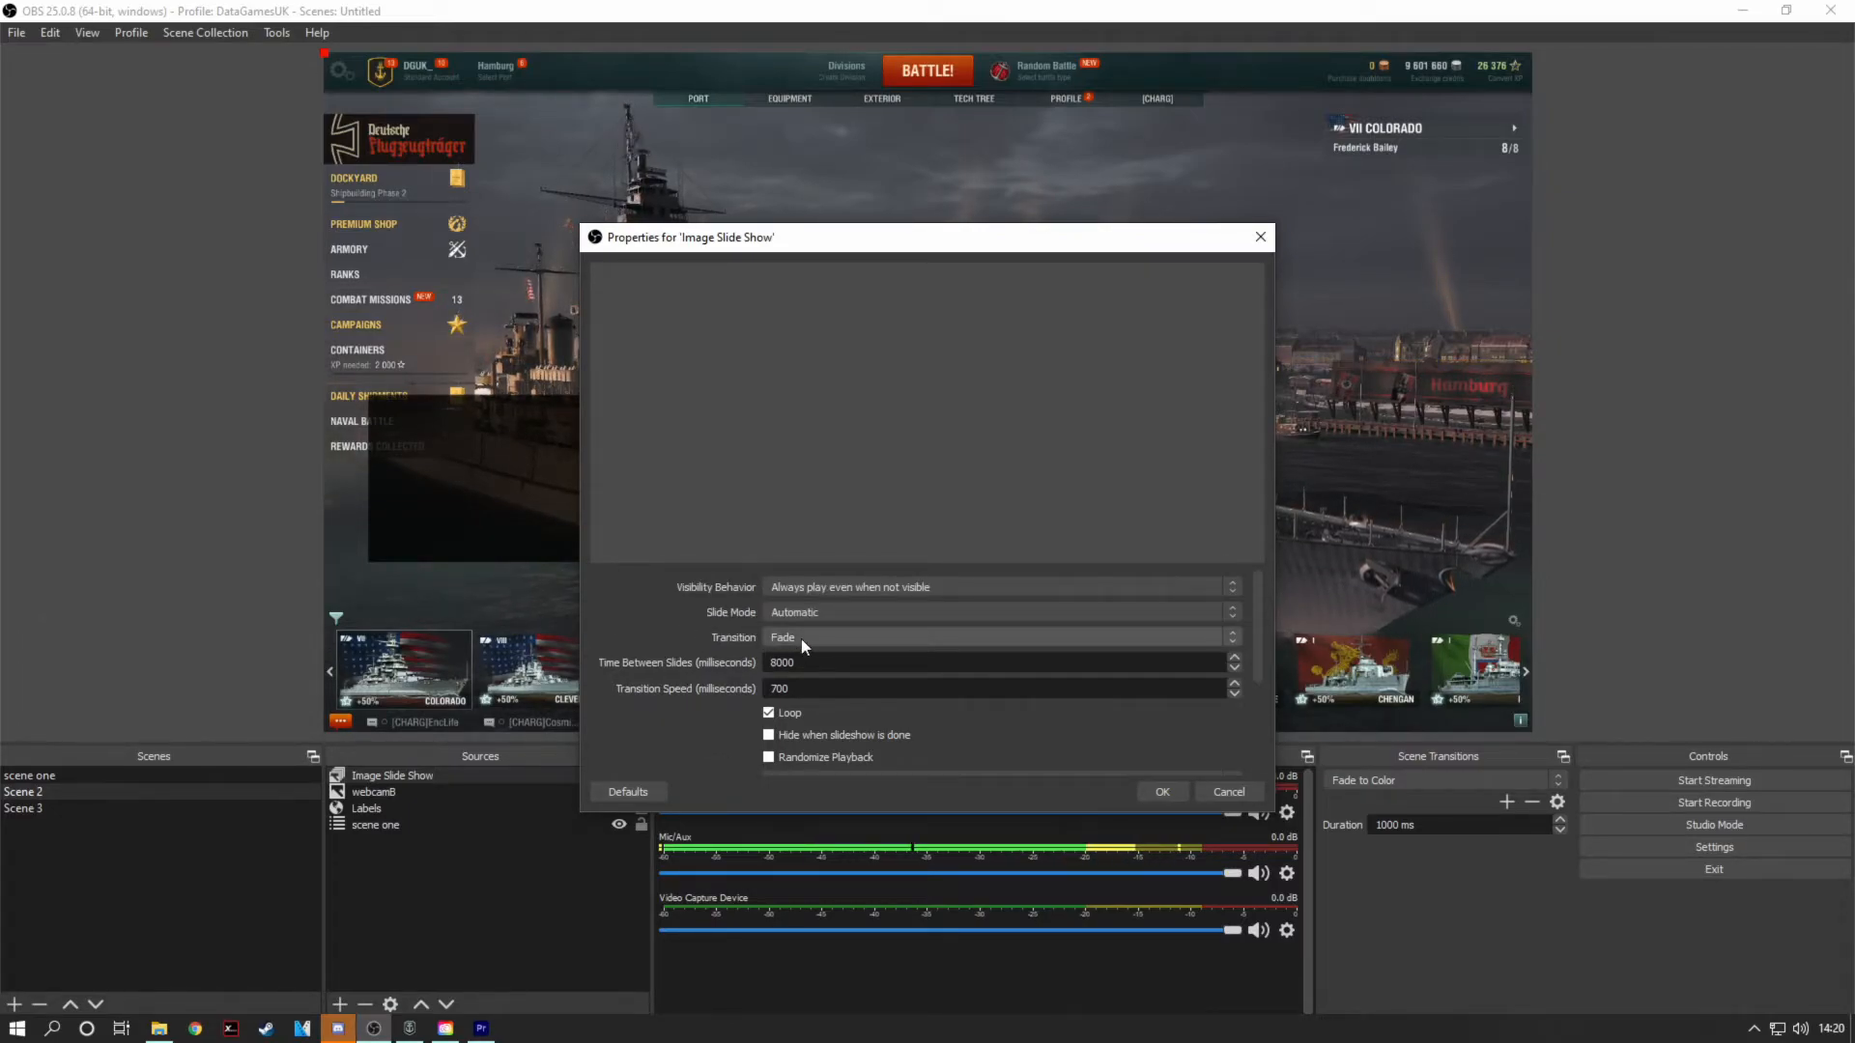
pyautogui.click(802, 640)
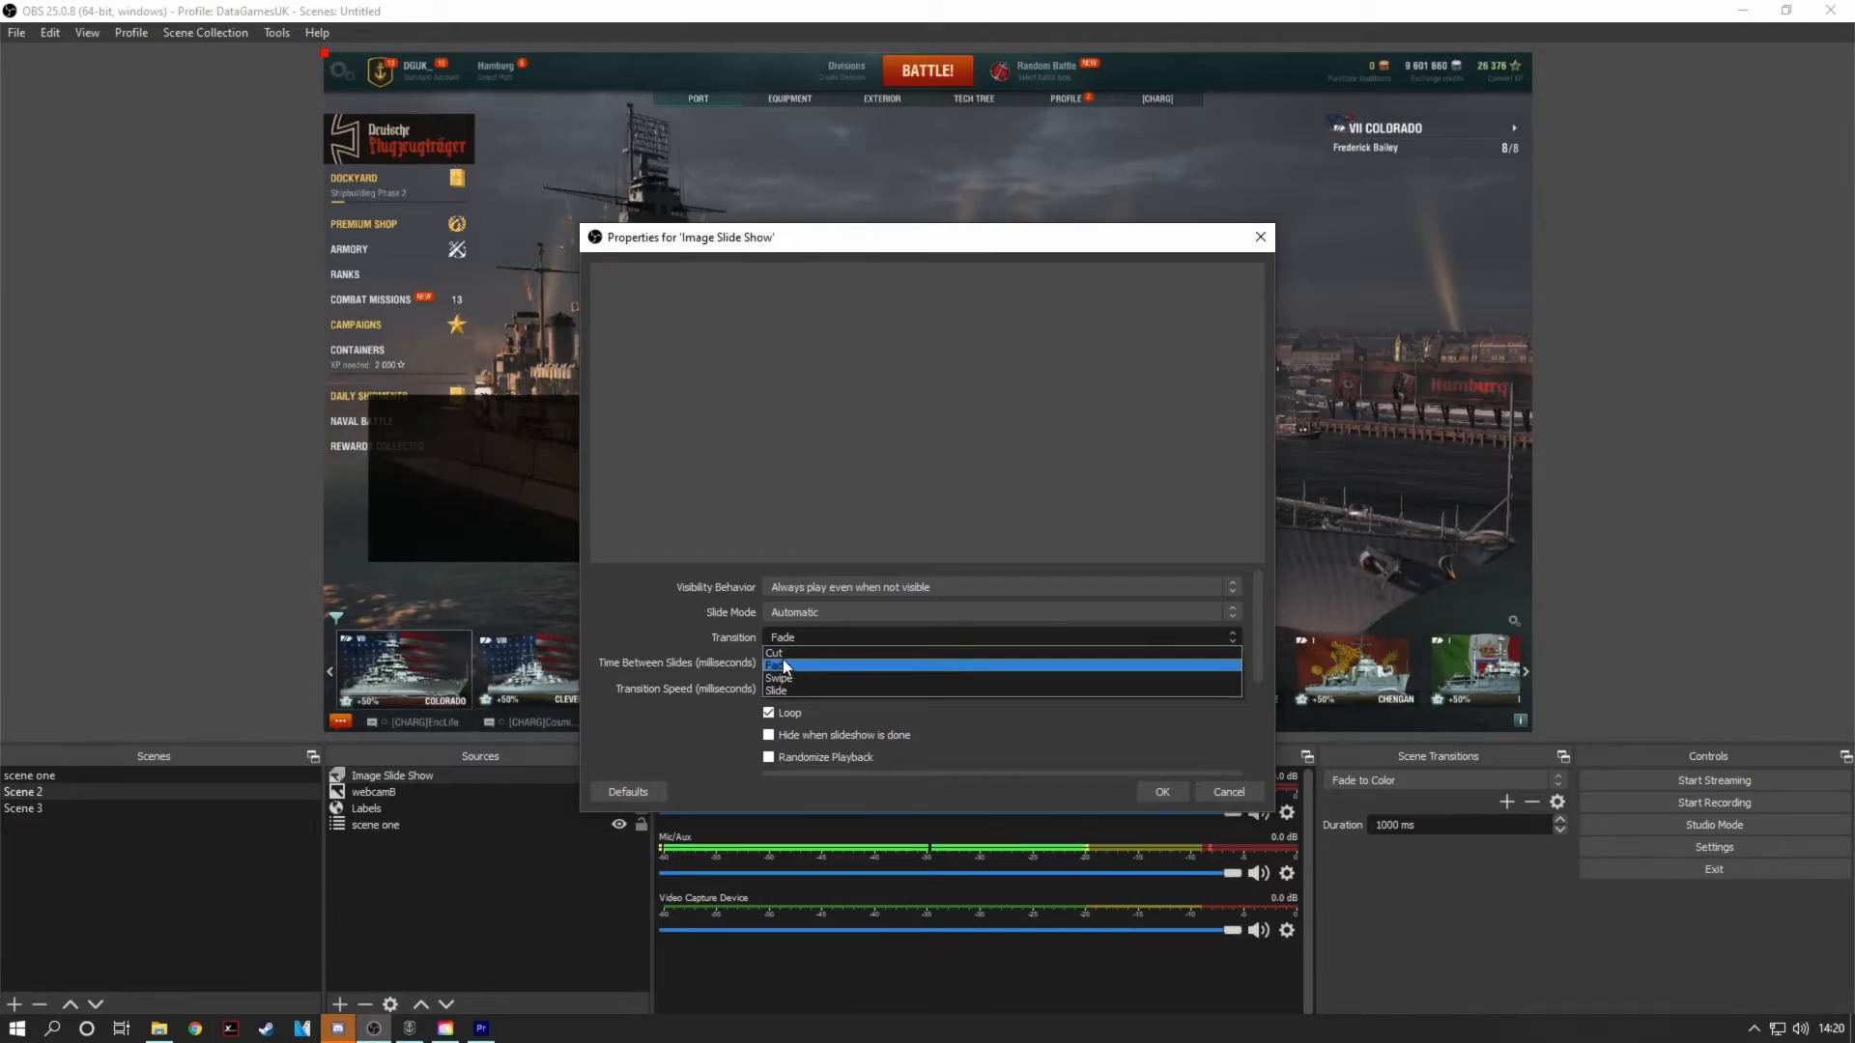
pyautogui.click(781, 665)
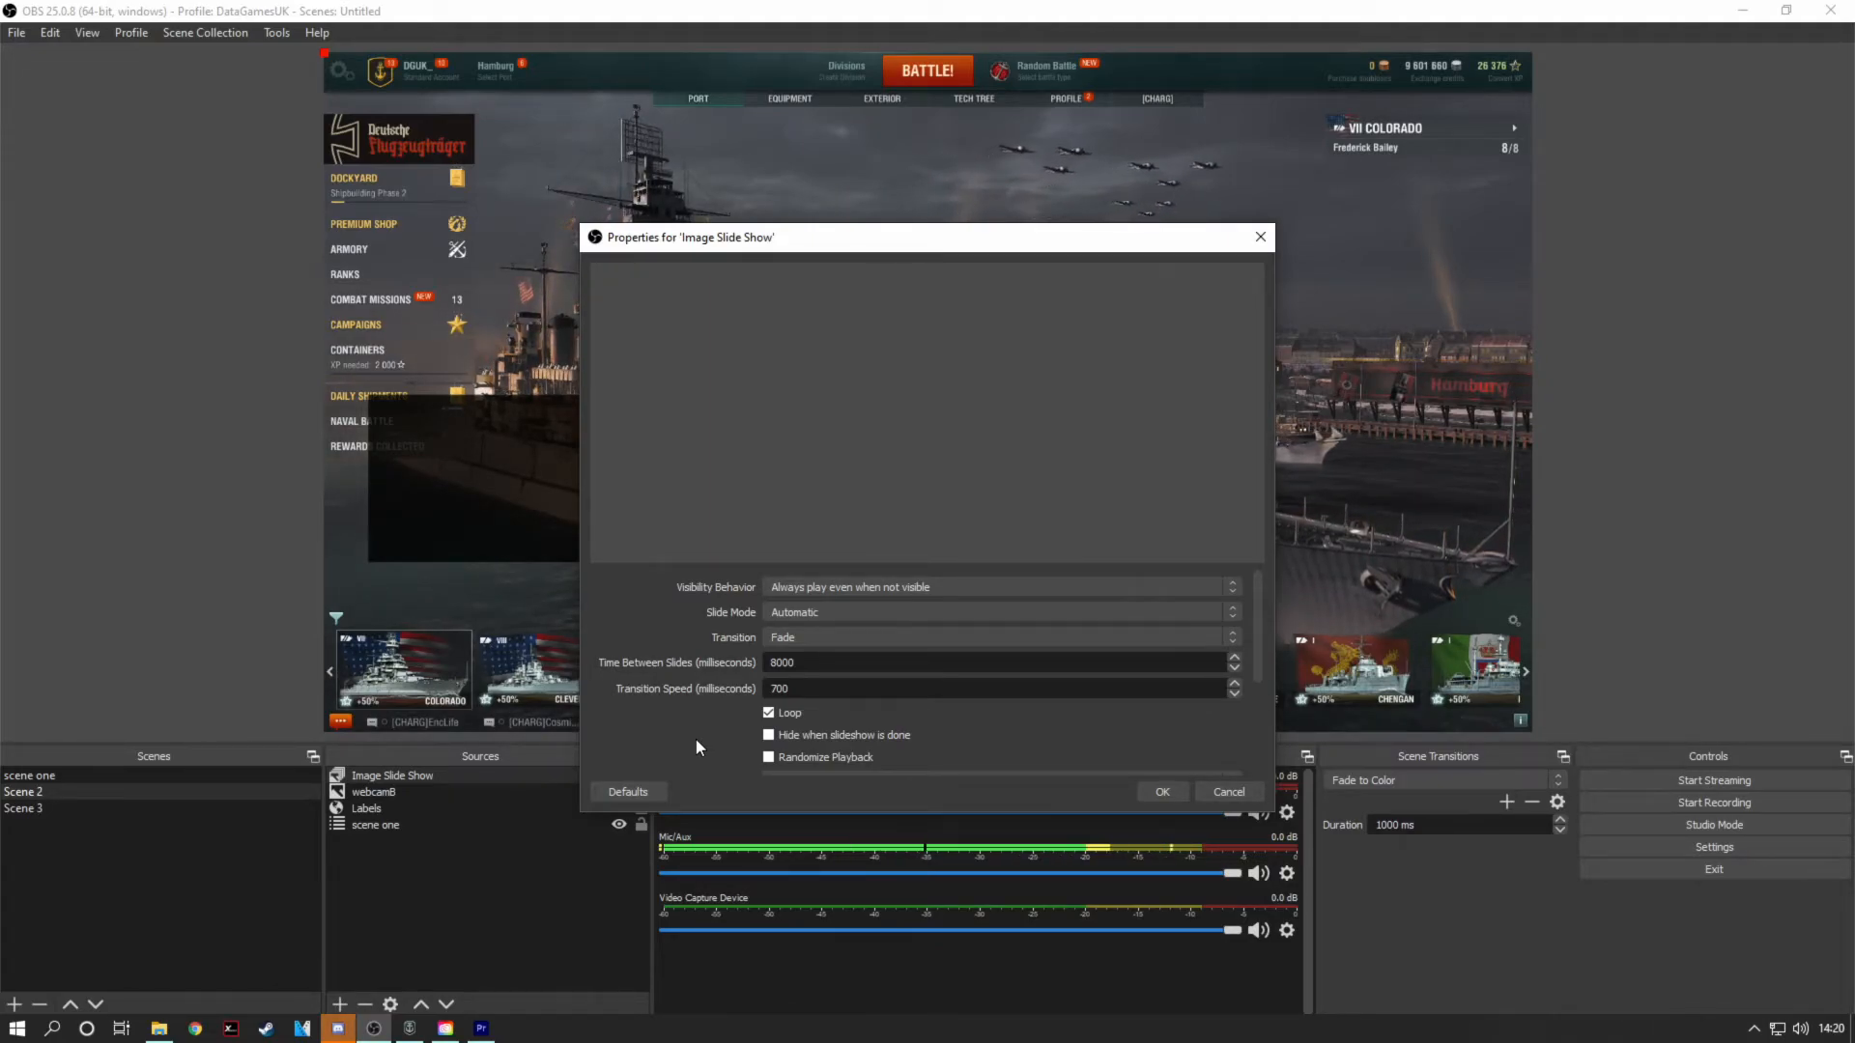
# Step: Add grbGUjvp_400x400.jpg from the Pictures folder to the slide show's image files
pyautogui.scroll(-1, 699, 740)
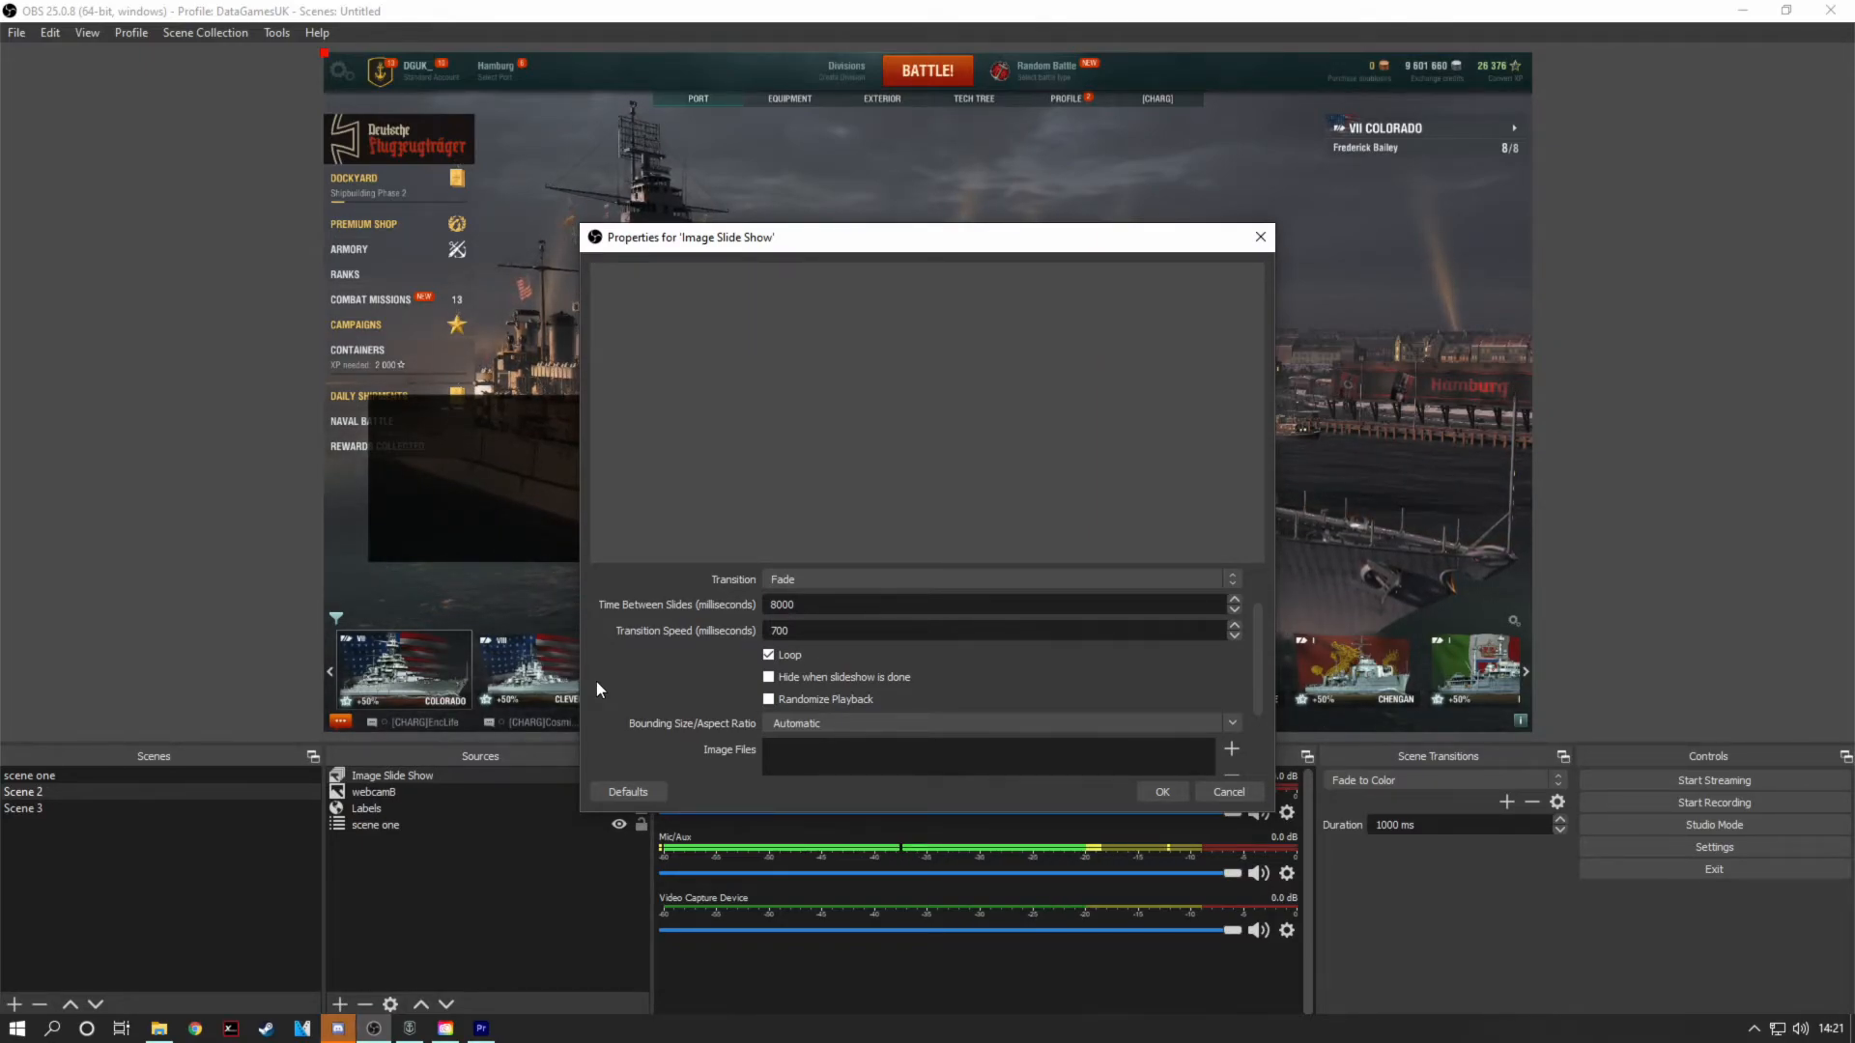
pyautogui.scroll(-3, 595, 681)
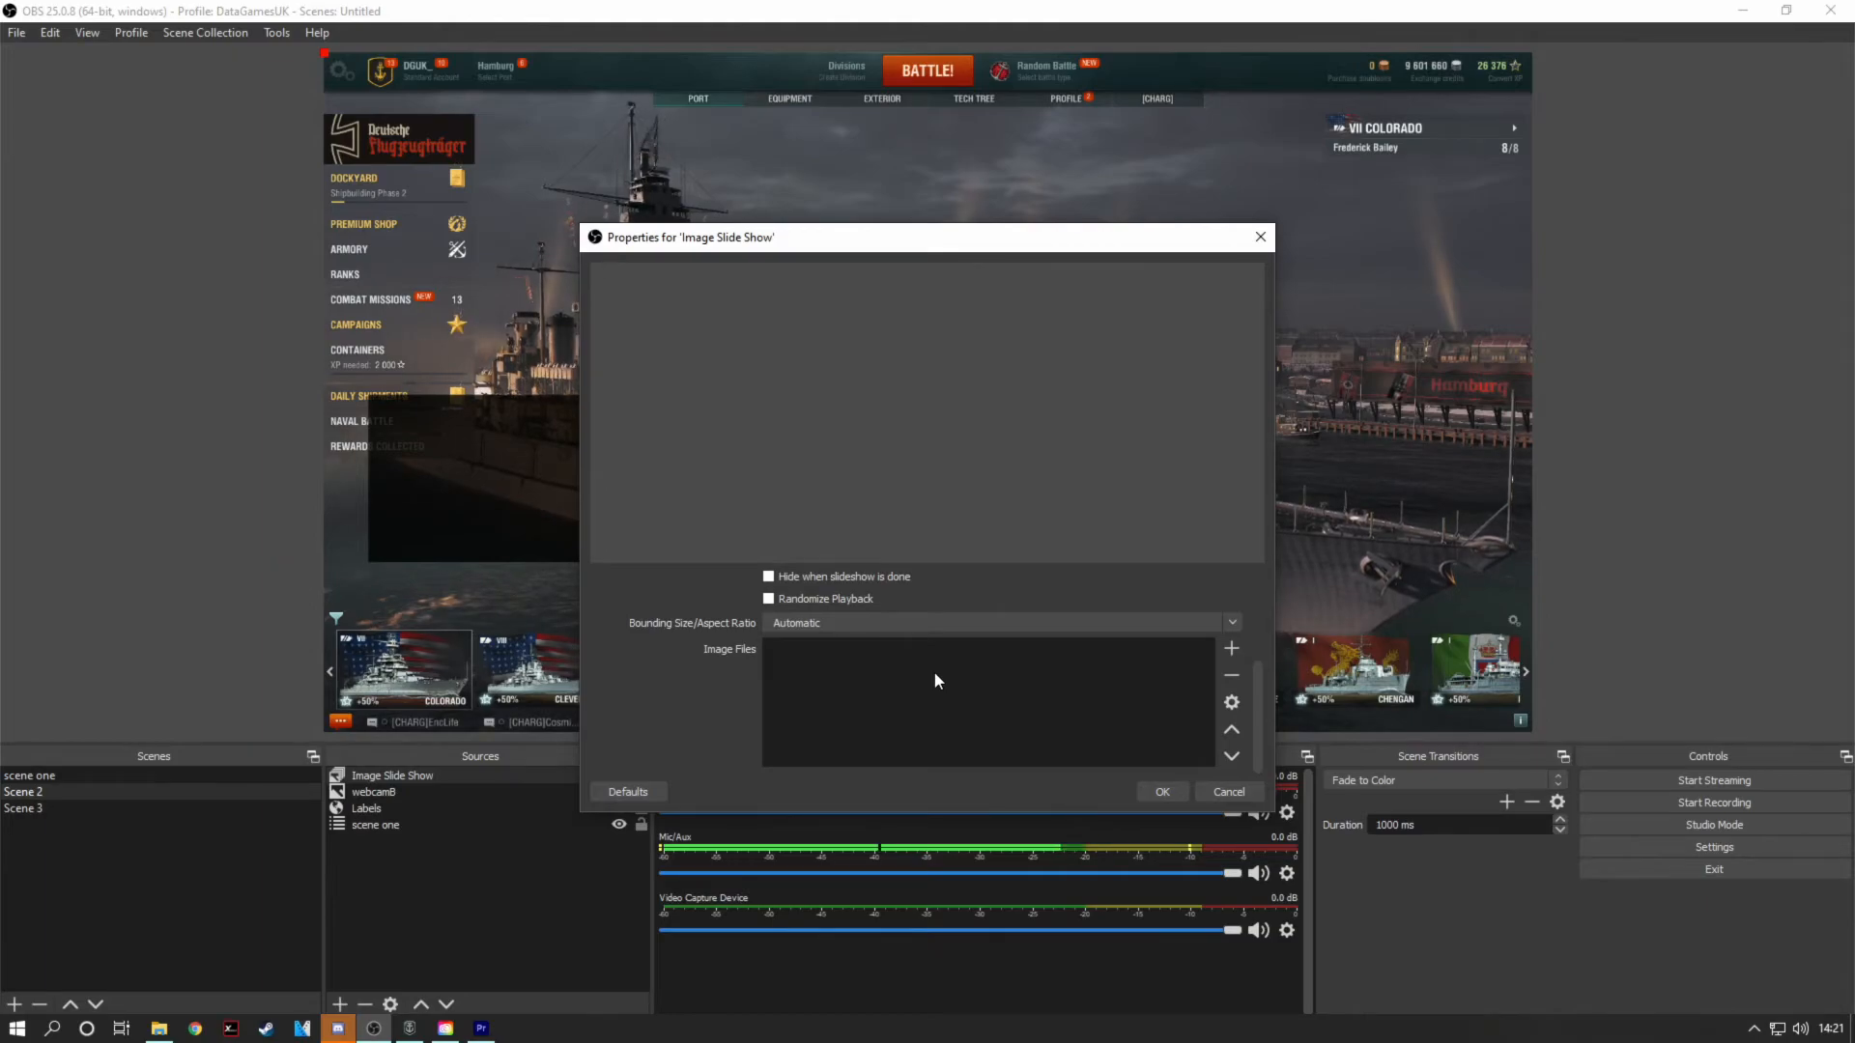
pyautogui.click(1232, 649)
pyautogui.click(1276, 667)
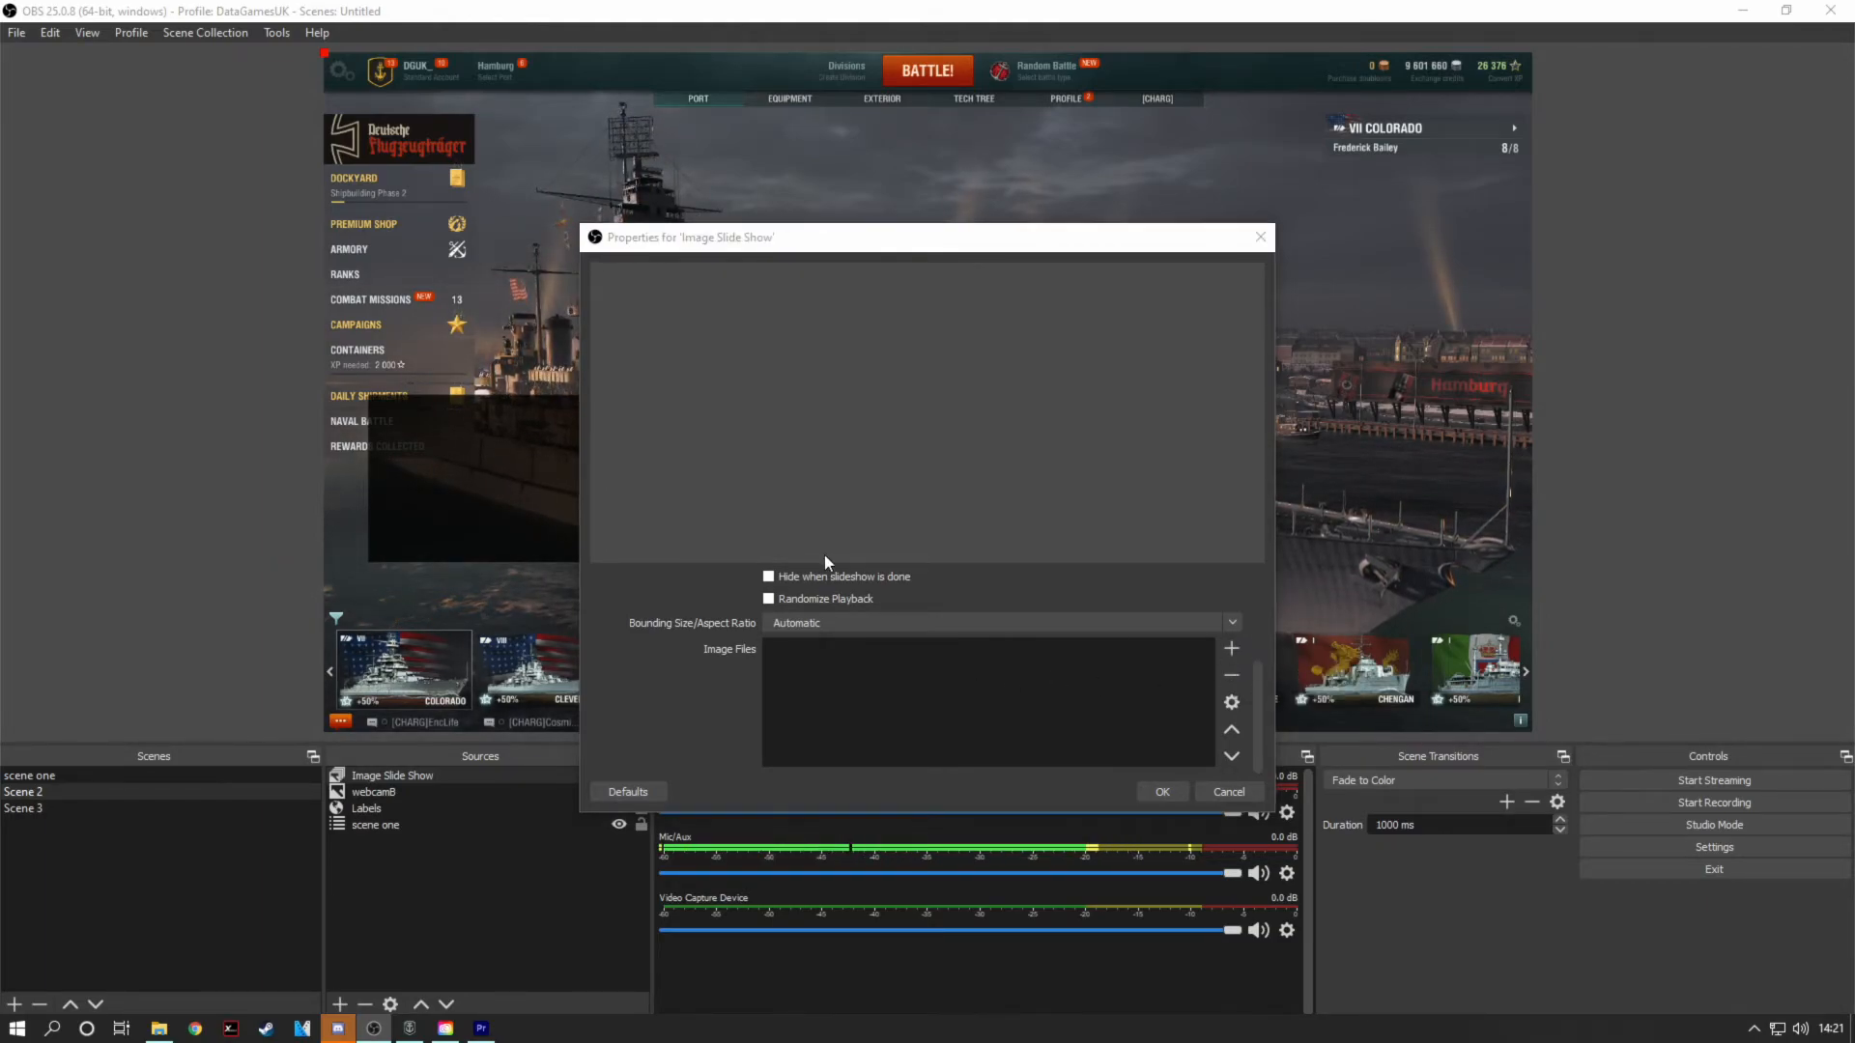
pyautogui.scroll(10, 107, 282)
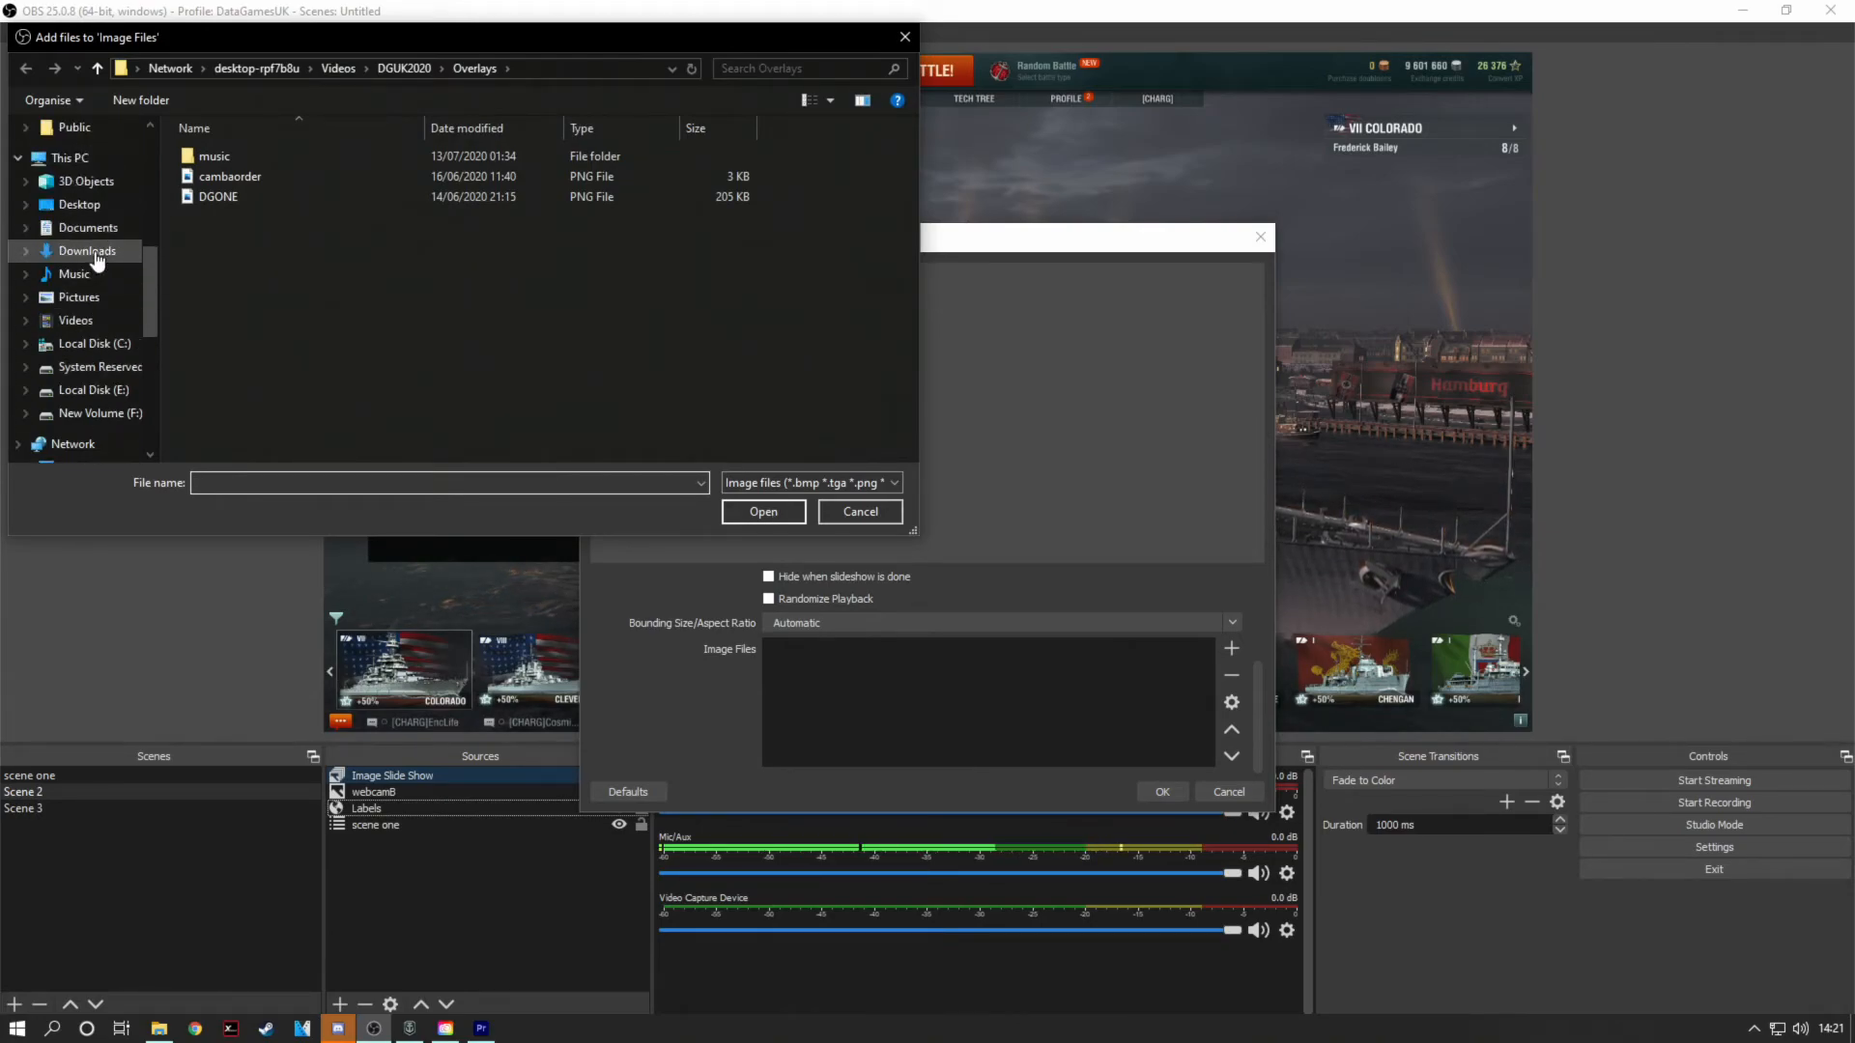
pyautogui.scroll(3, 111, 292)
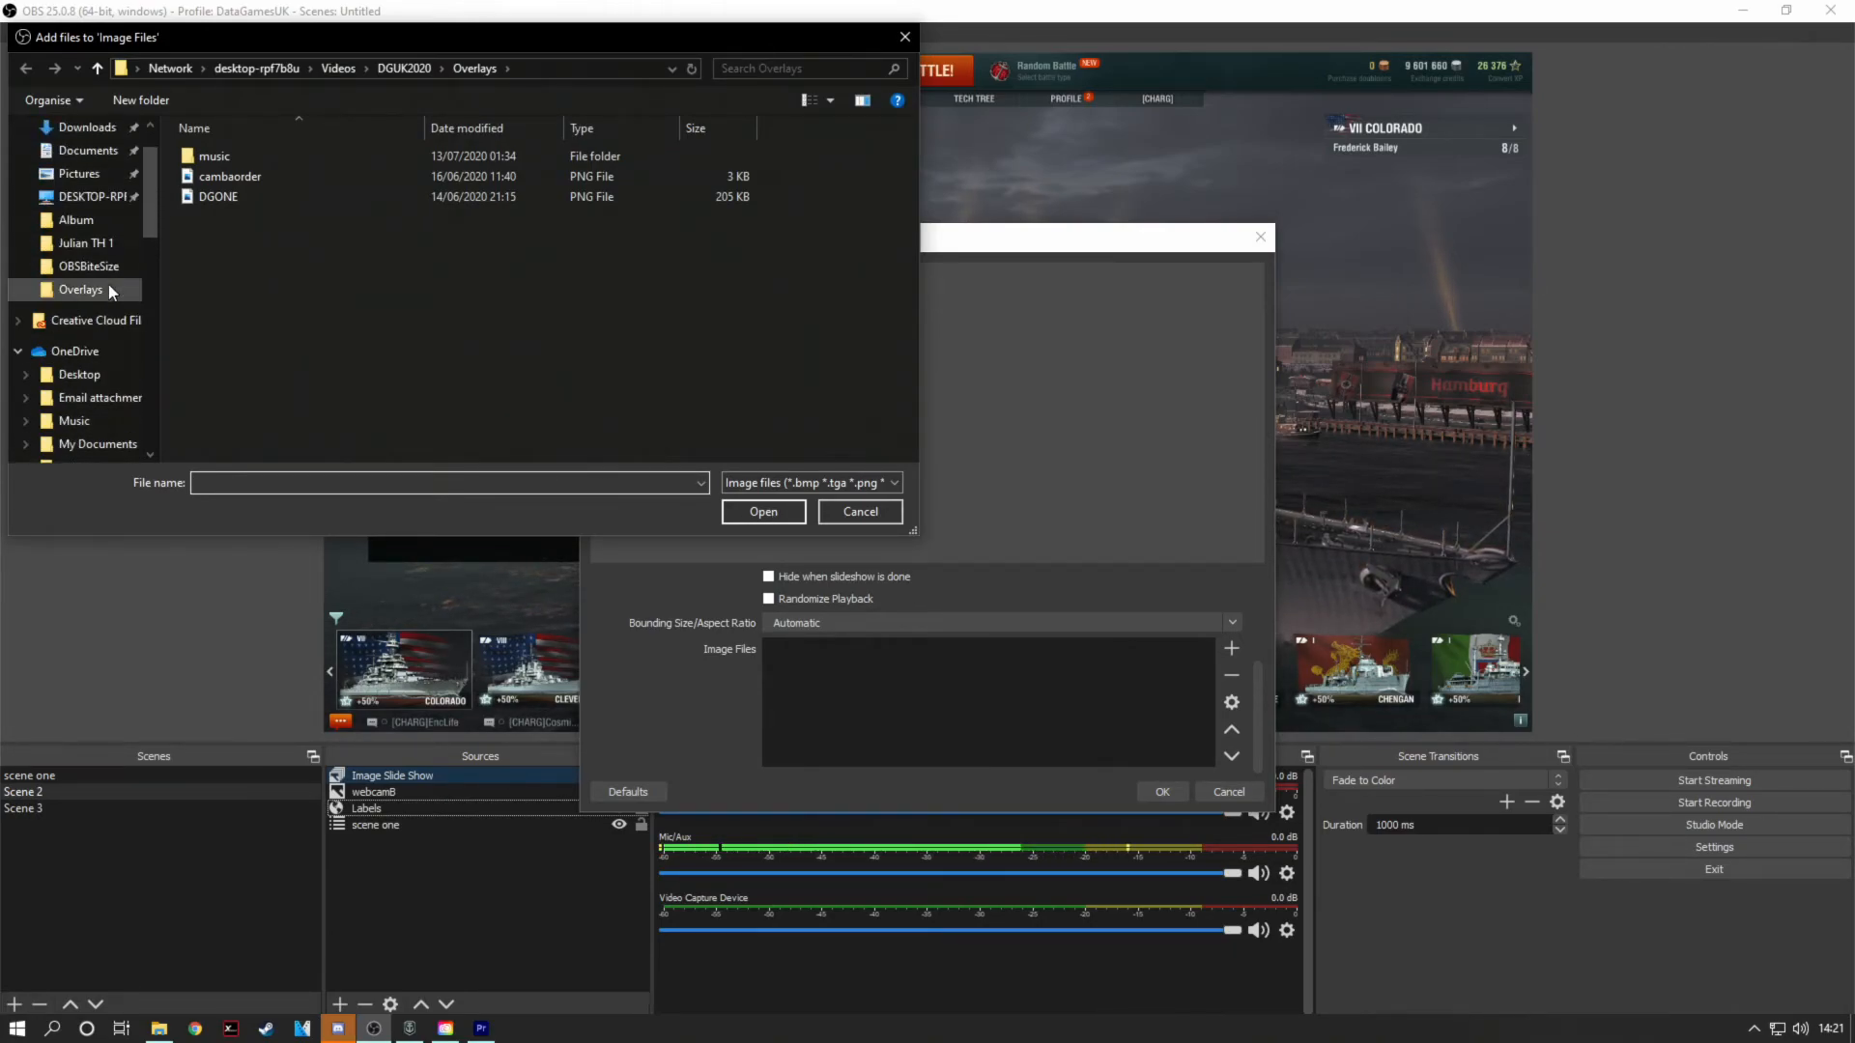
pyautogui.click(90, 178)
pyautogui.click(665, 180)
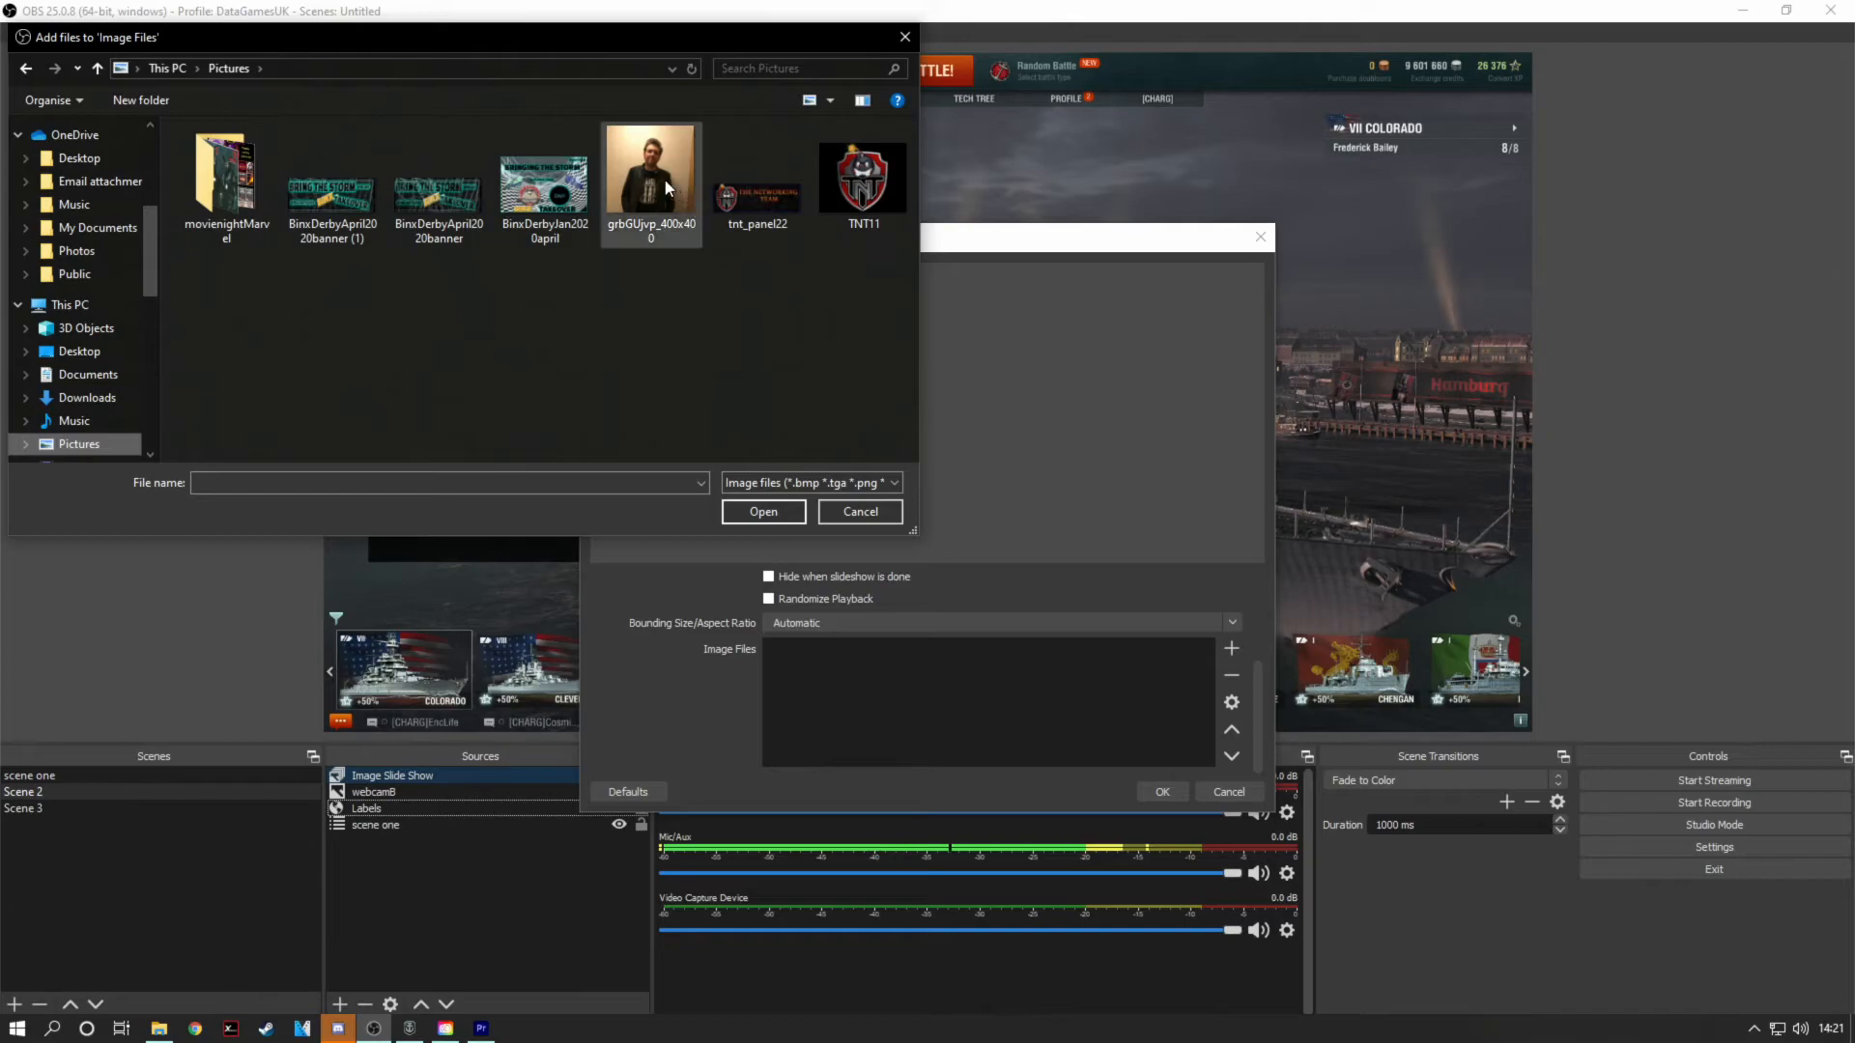
pyautogui.doubleClick(665, 180)
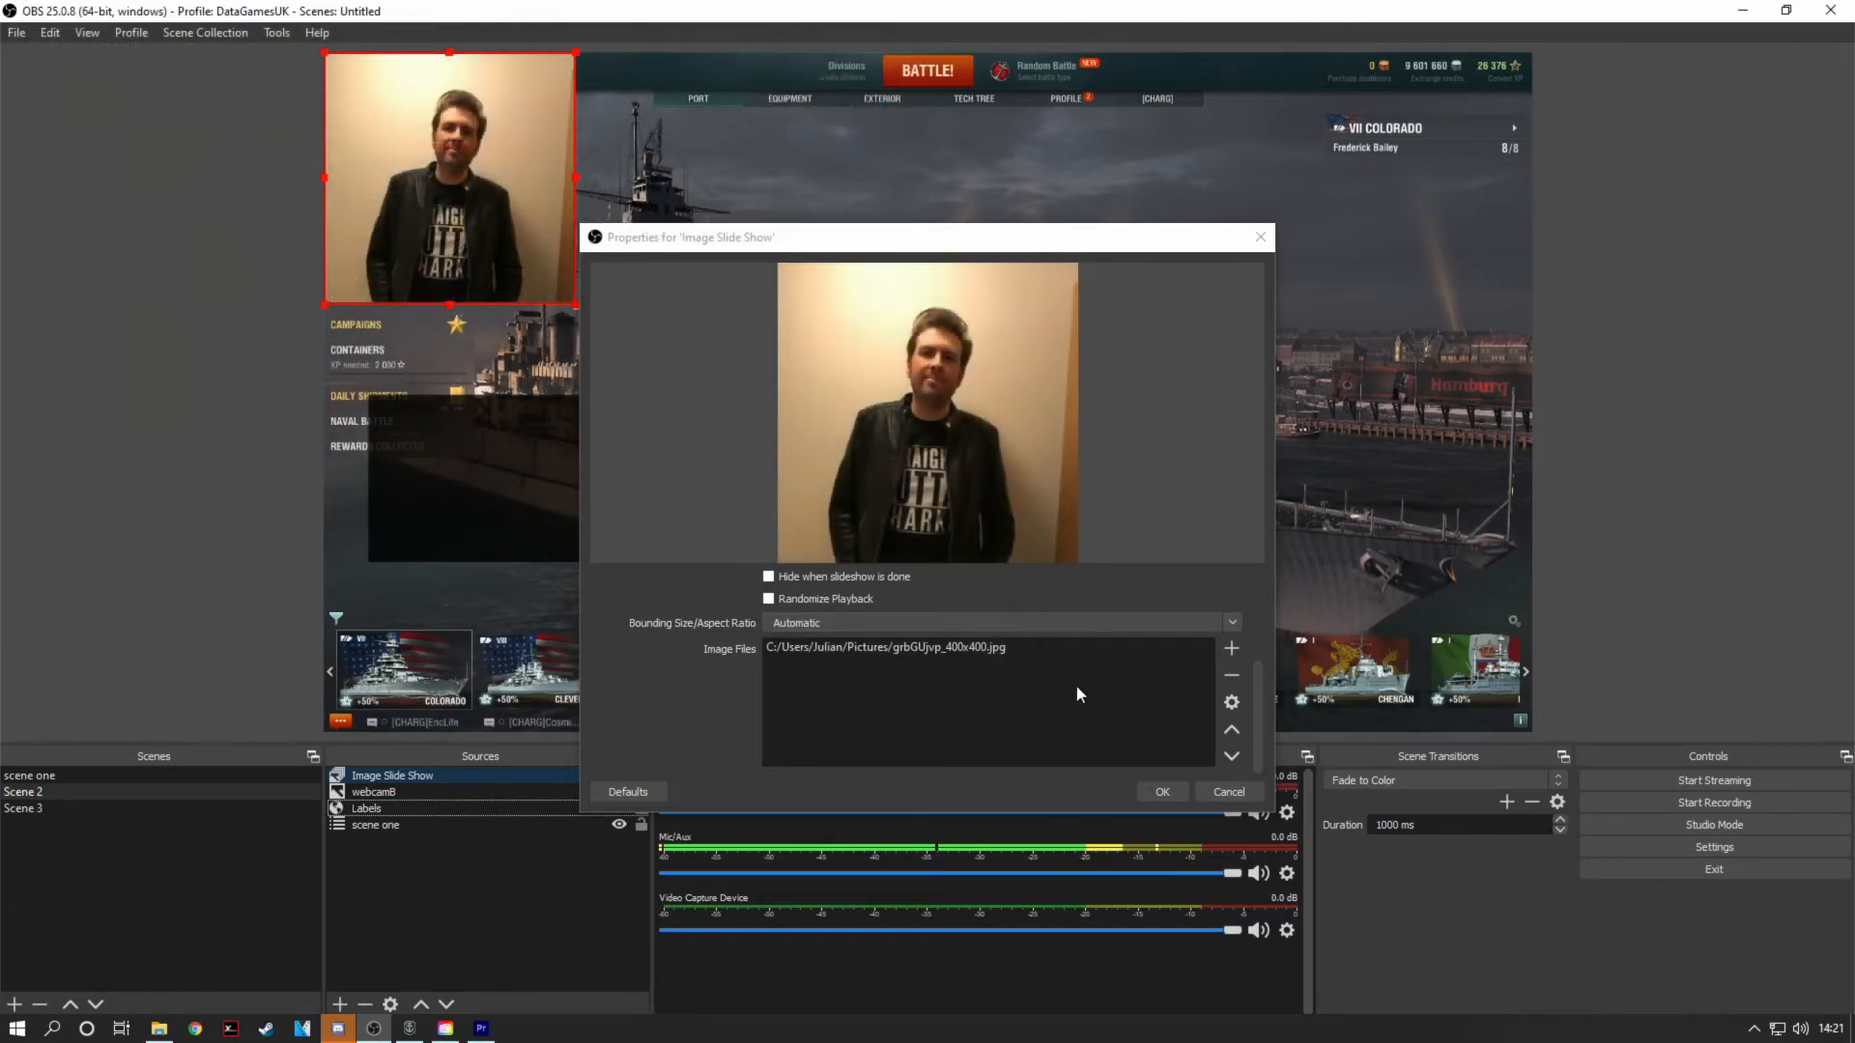
# Step: Add BinxDerbyApril2020banner.png from Pictures and CaptainMarvelKast.png from the movienightMarvel folder to the slide show's image files
pyautogui.click(1235, 647)
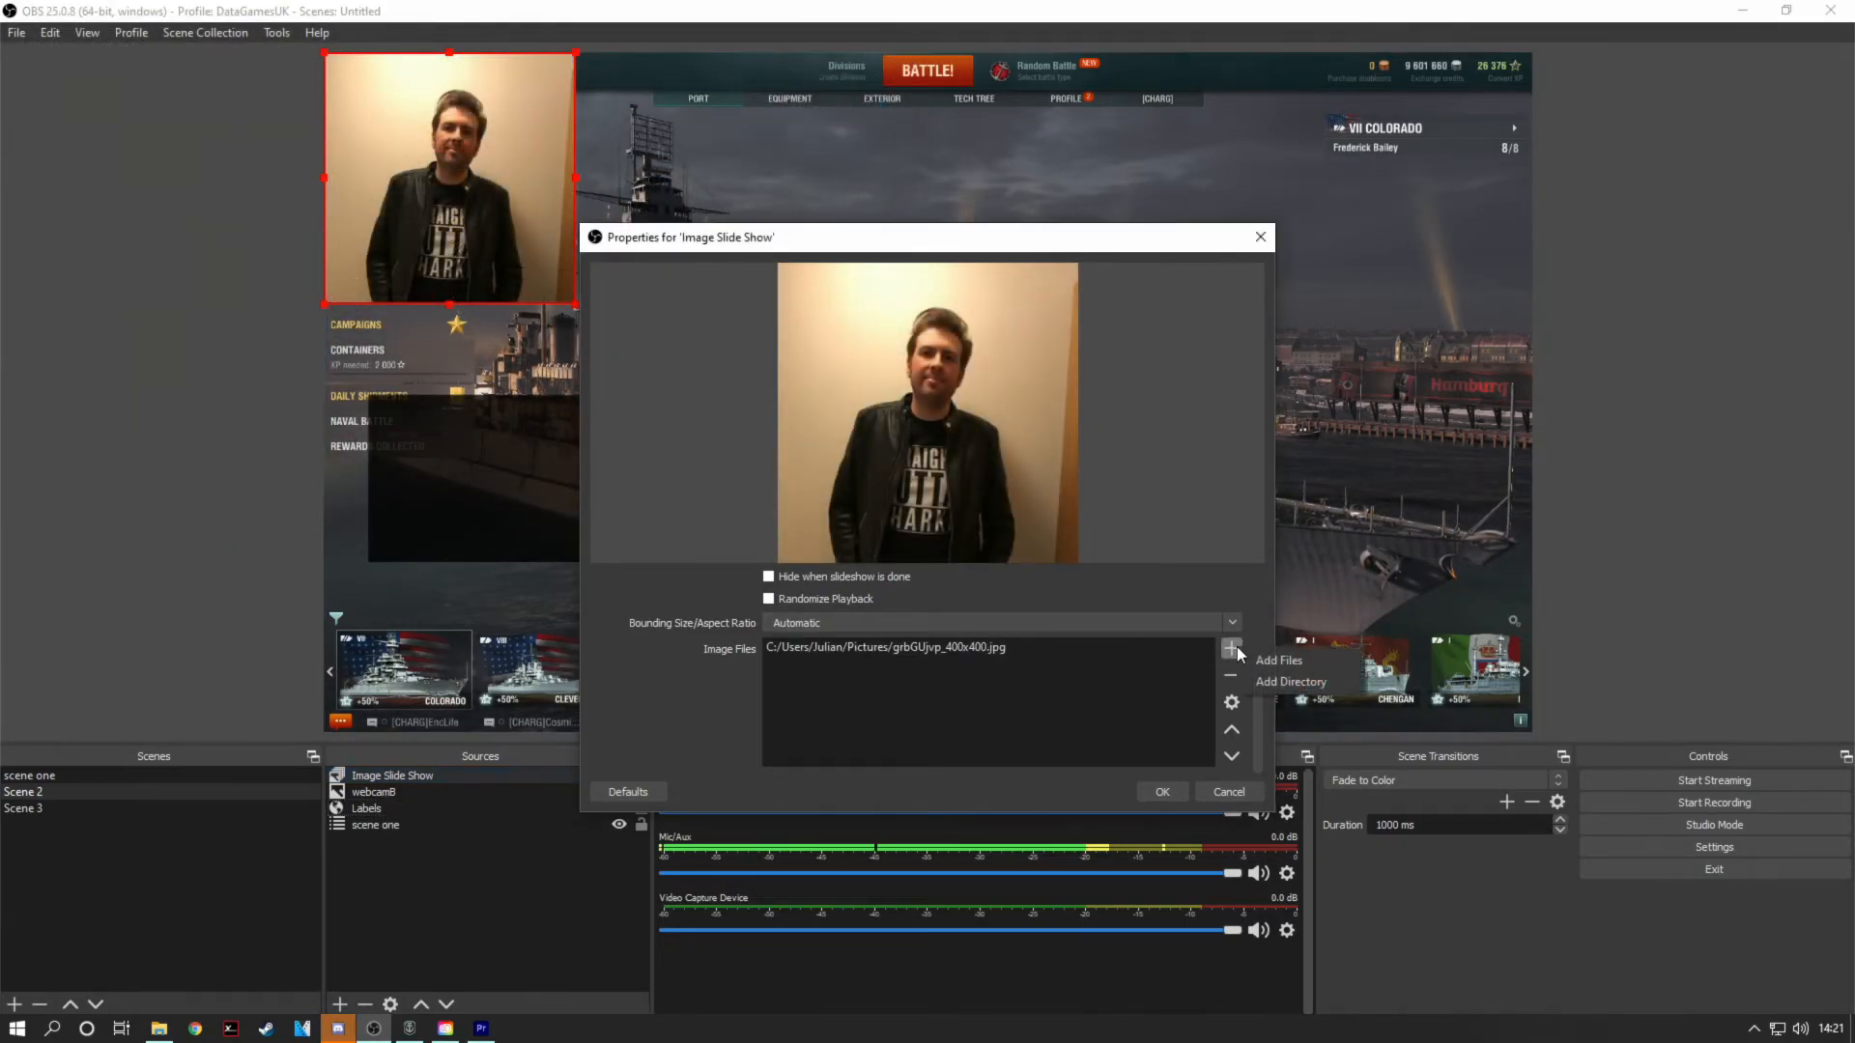
pyautogui.click(1252, 657)
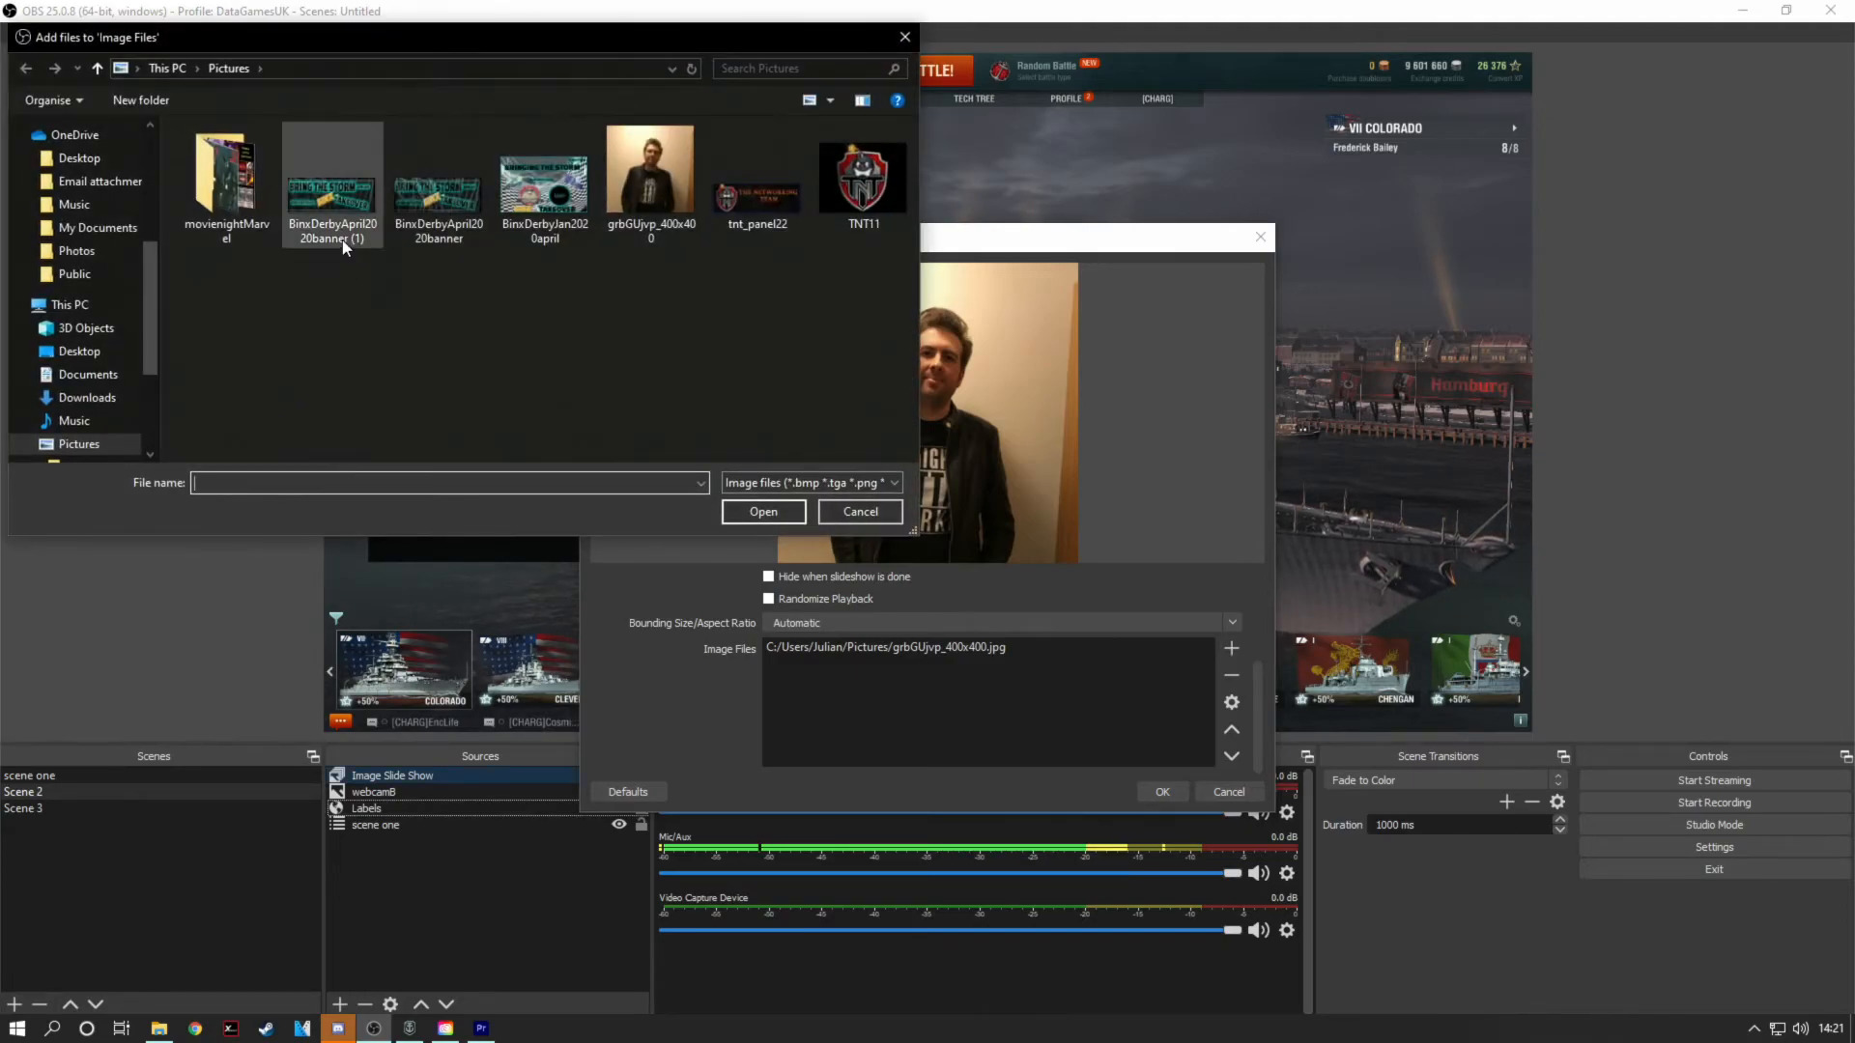
pyautogui.doubleClick(432, 210)
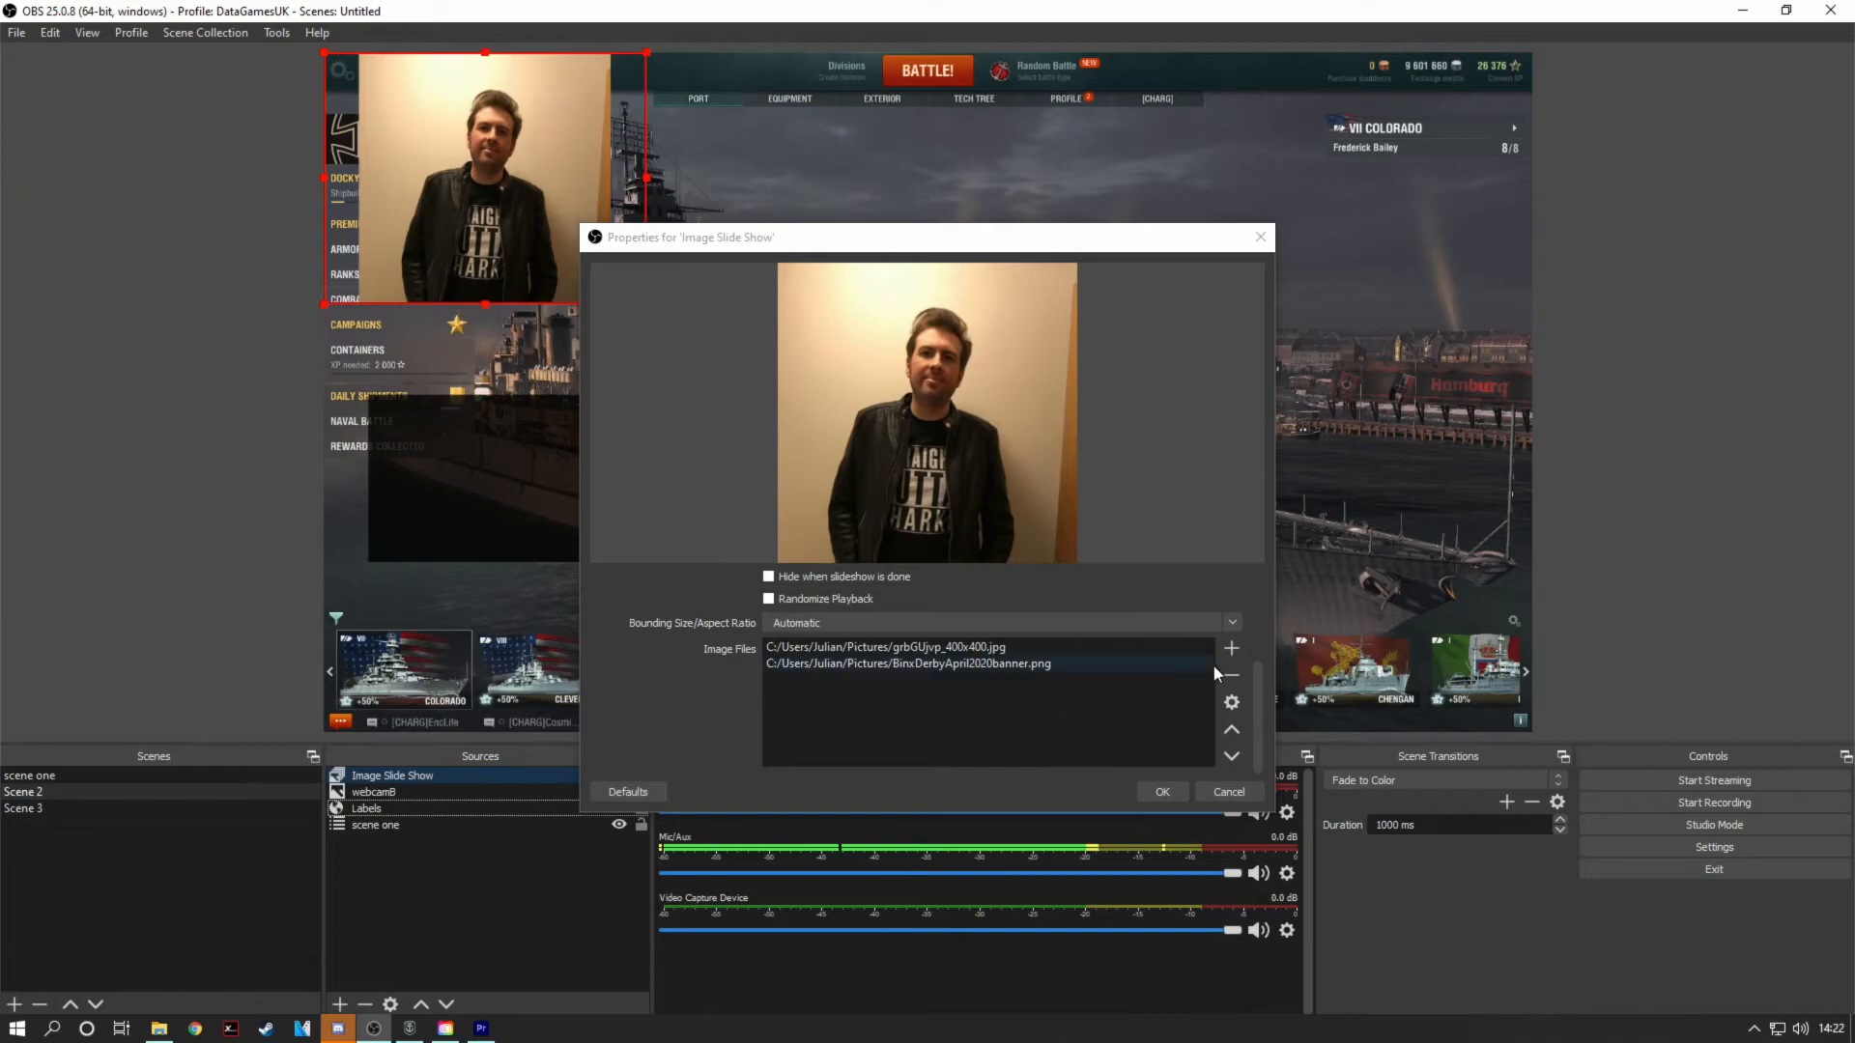
pyautogui.click(1232, 648)
pyautogui.click(1248, 667)
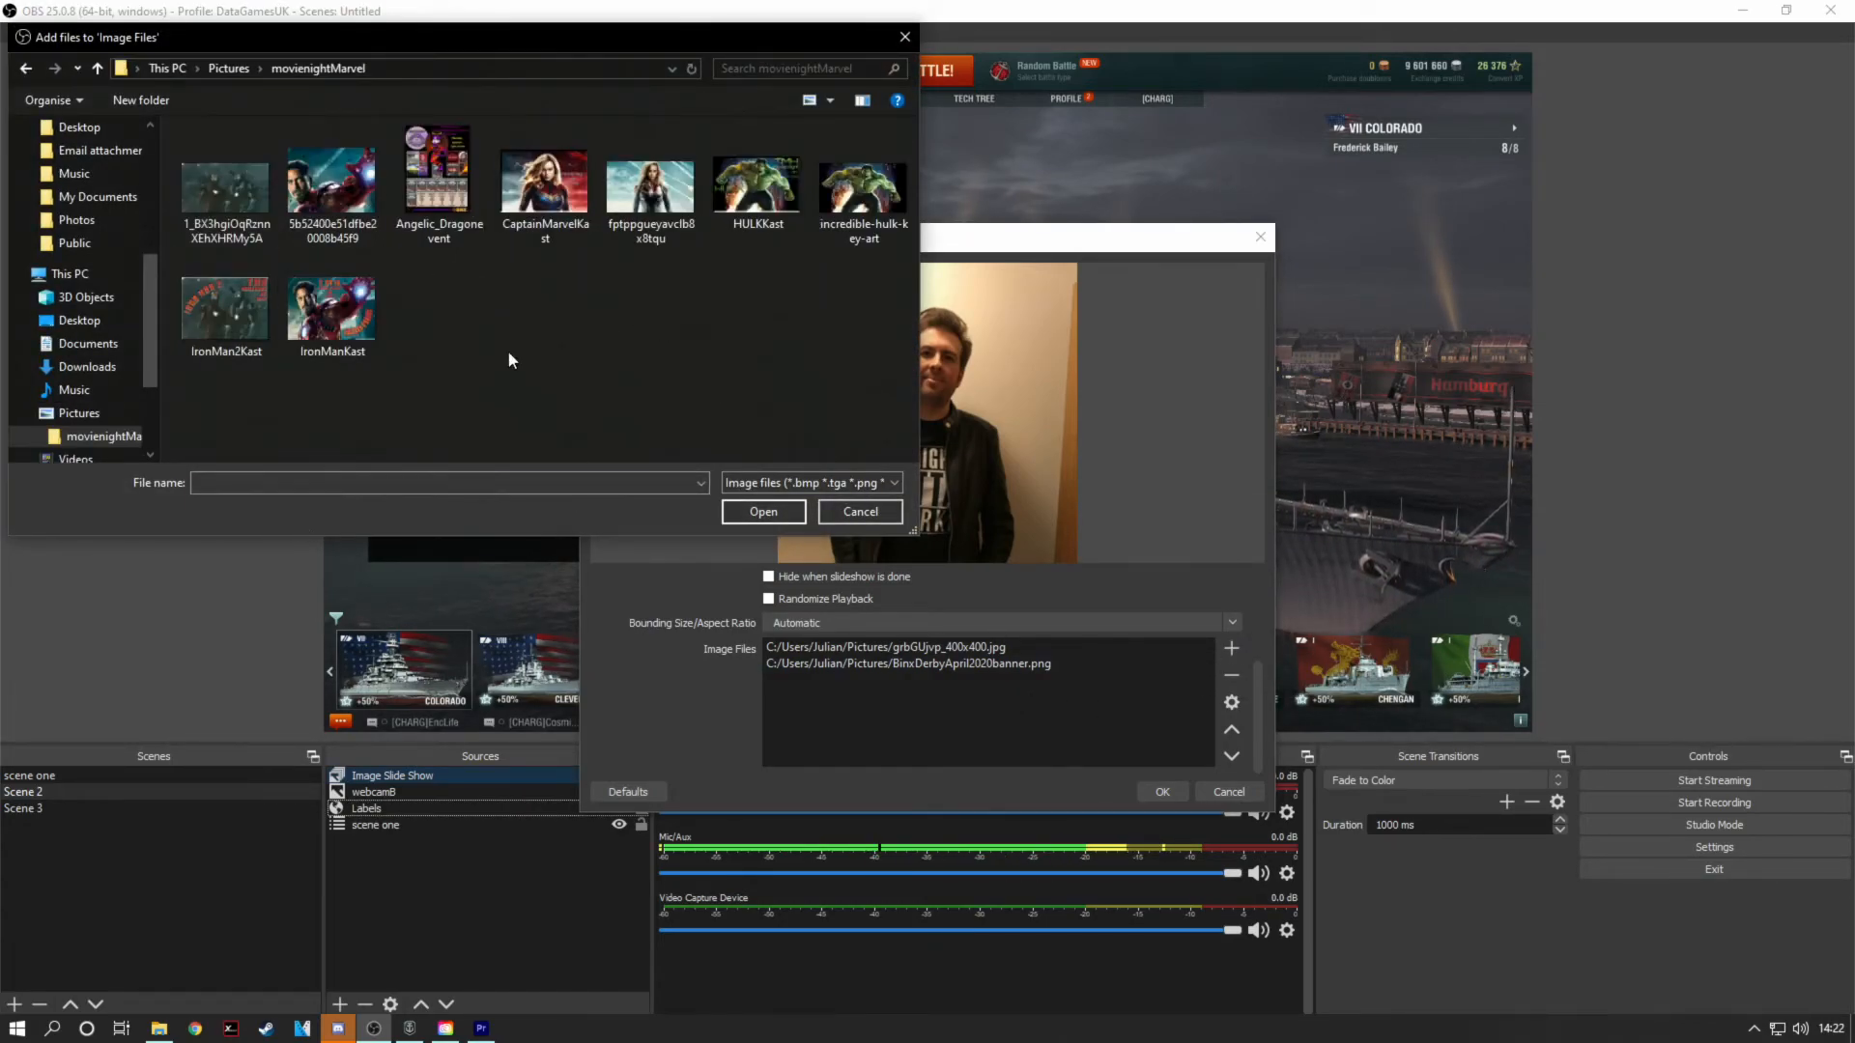
pyautogui.click(550, 200)
pyautogui.doubleClick(550, 200)
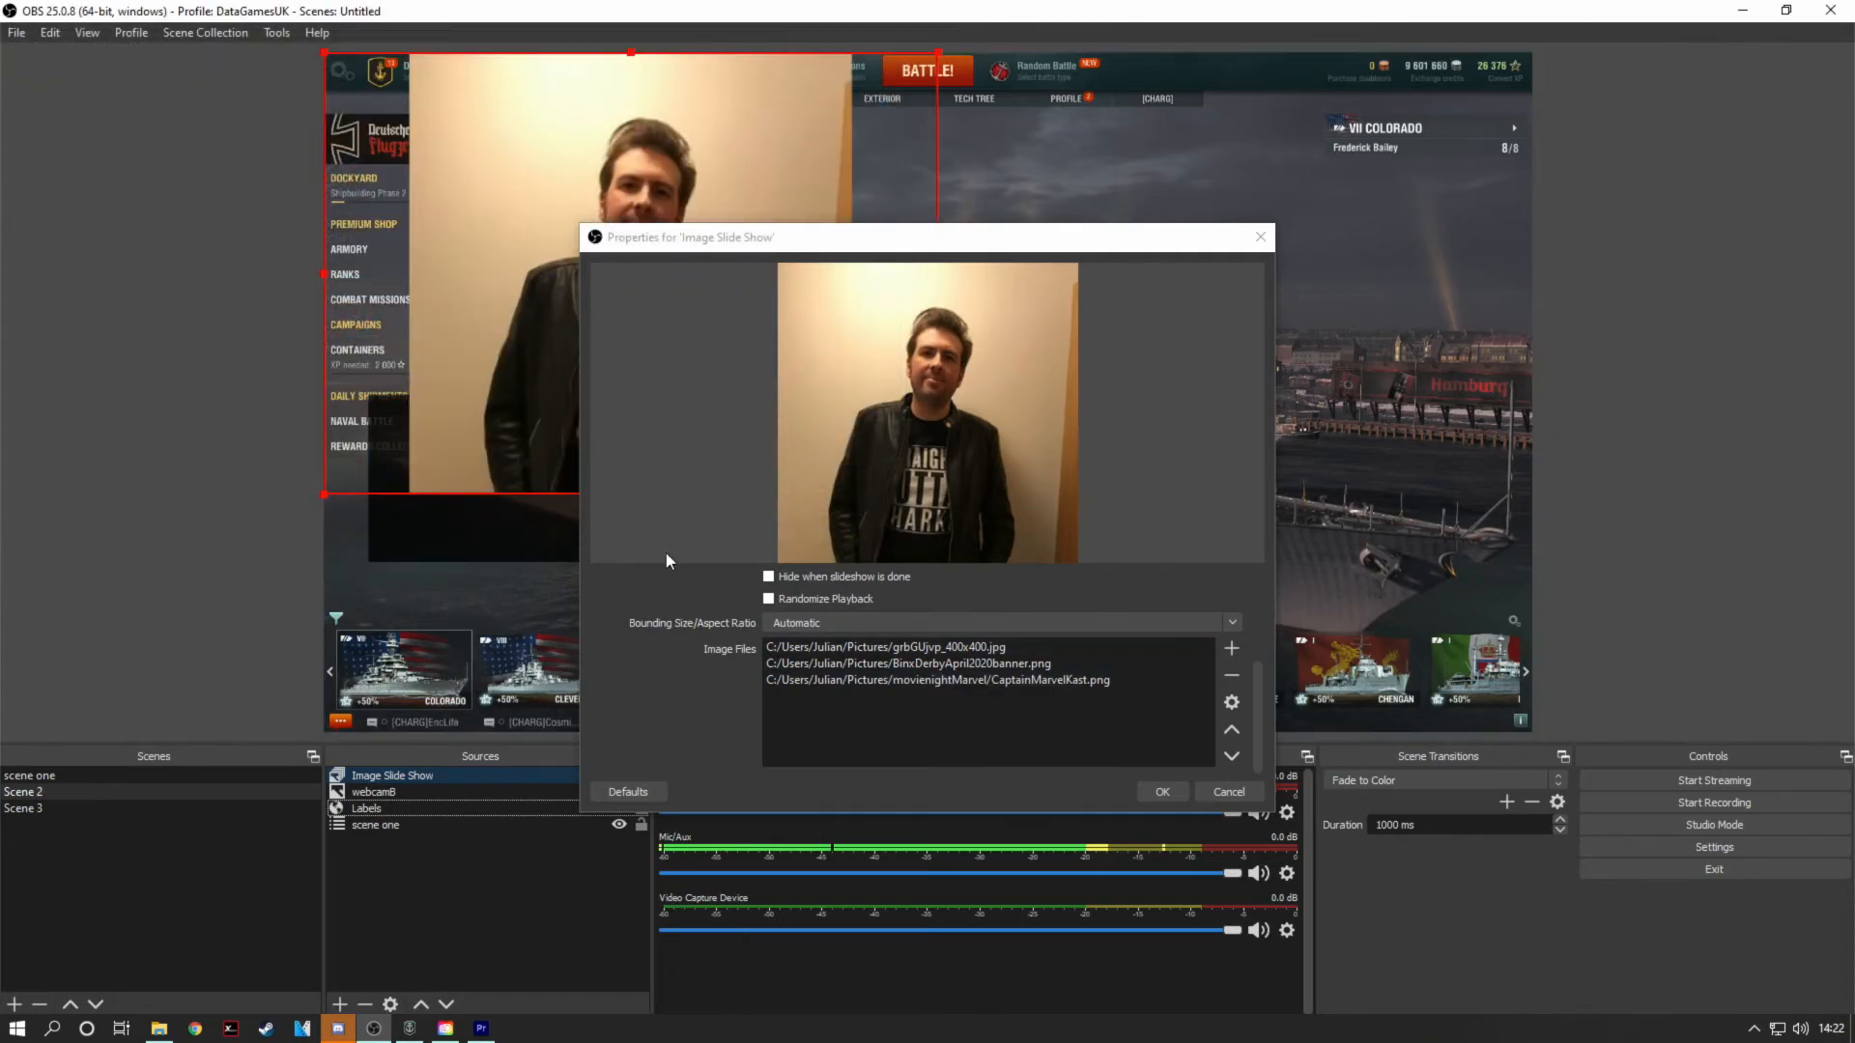
# Step: Accept the slide show properties, move the slide show near the middle of the canvas and deselect it
pyautogui.click(1171, 798)
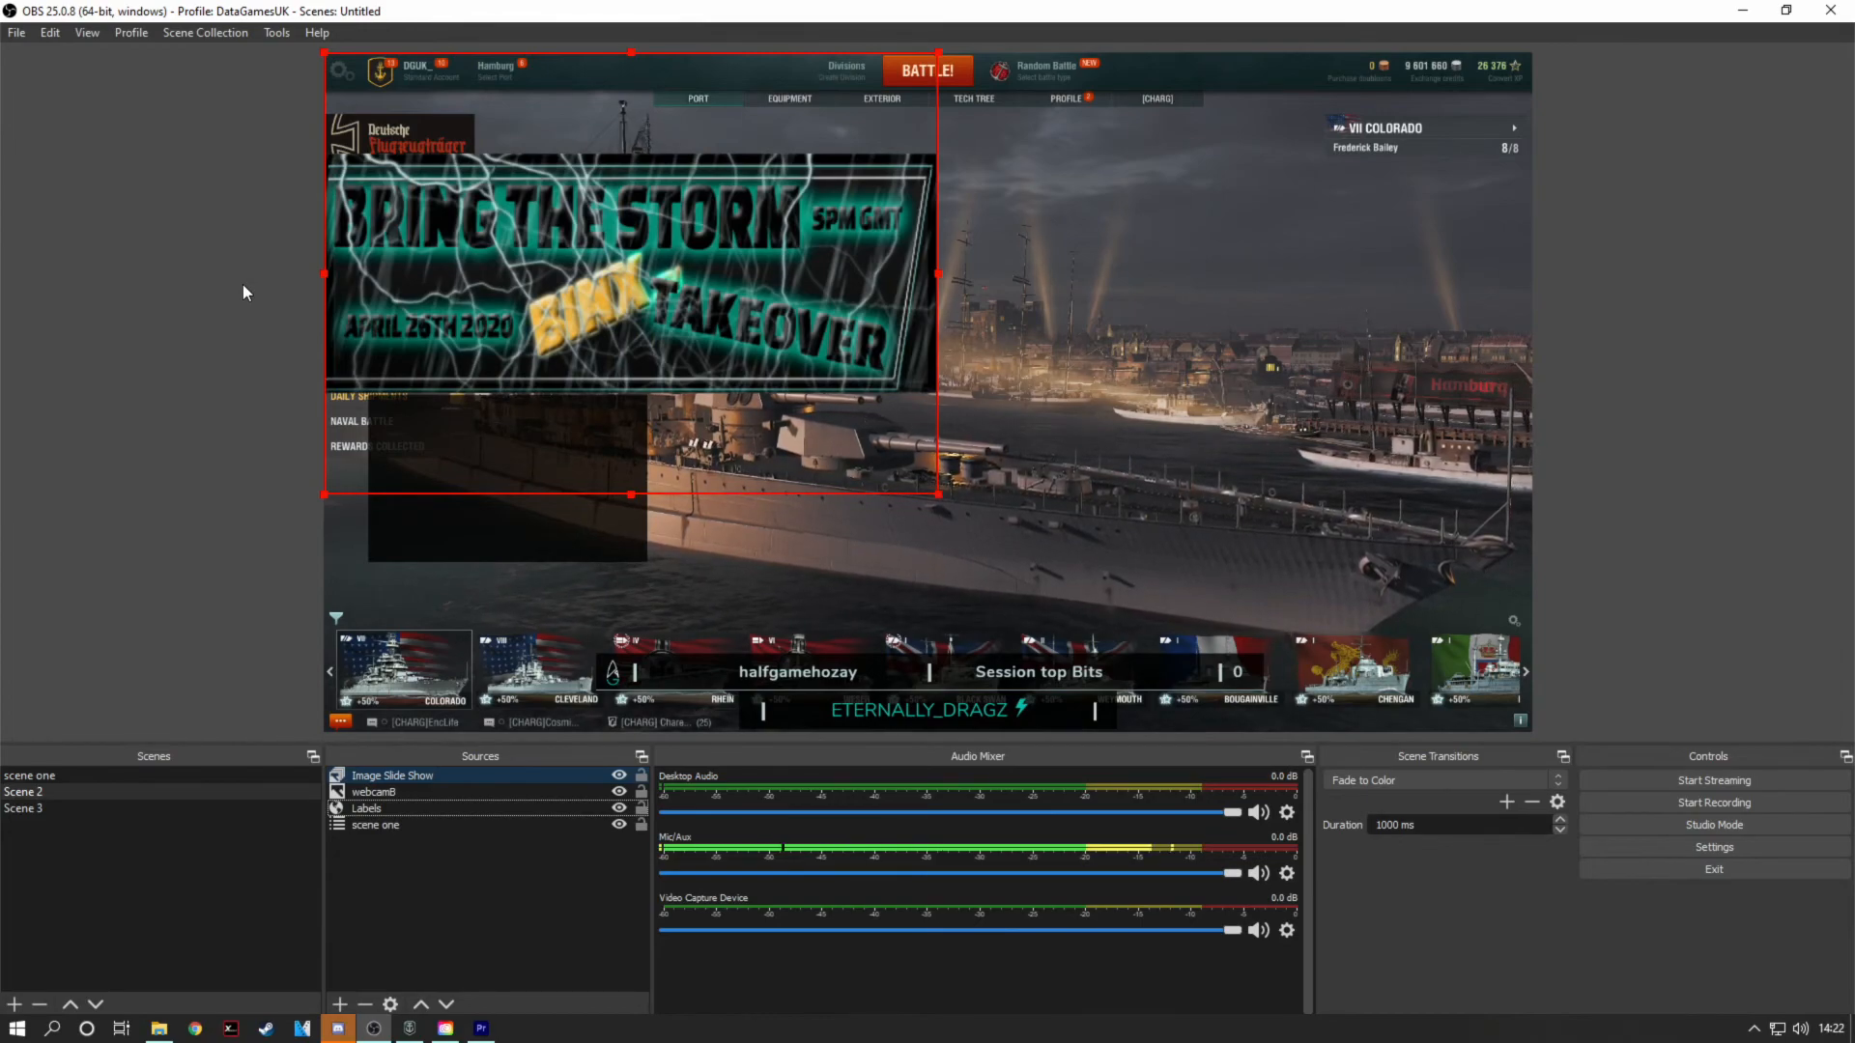
pyautogui.moveTo(517, 265); pyautogui.dragTo(853, 390)
pyautogui.click(205, 265)
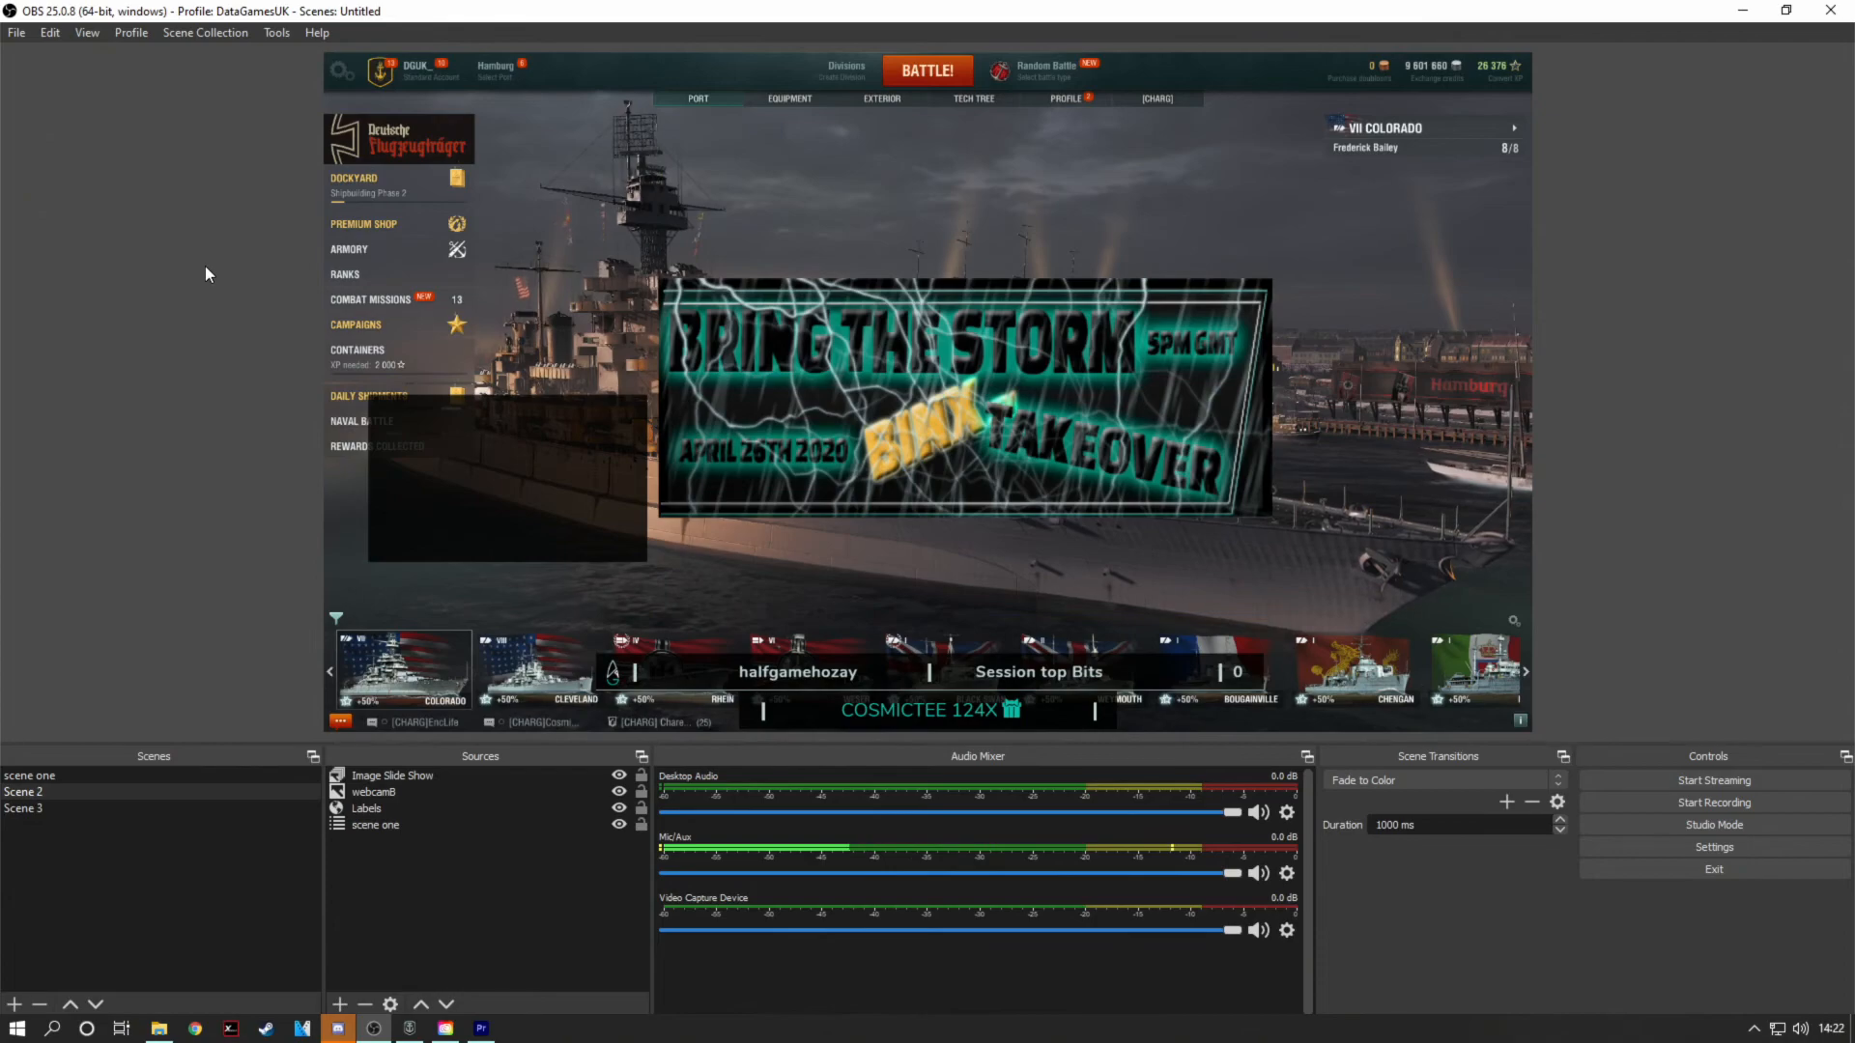